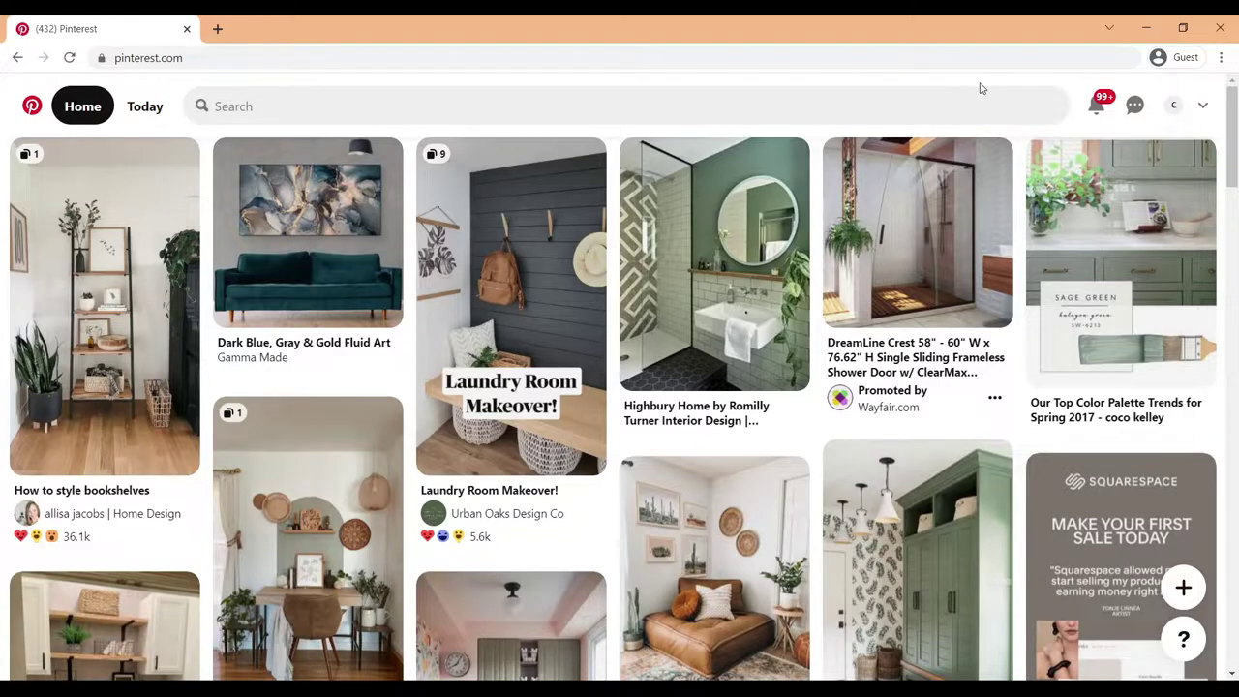
Search Pinterest for 'green modern art'
scroll(576, 211, down, 2)
scroll(576, 210, down, 6)
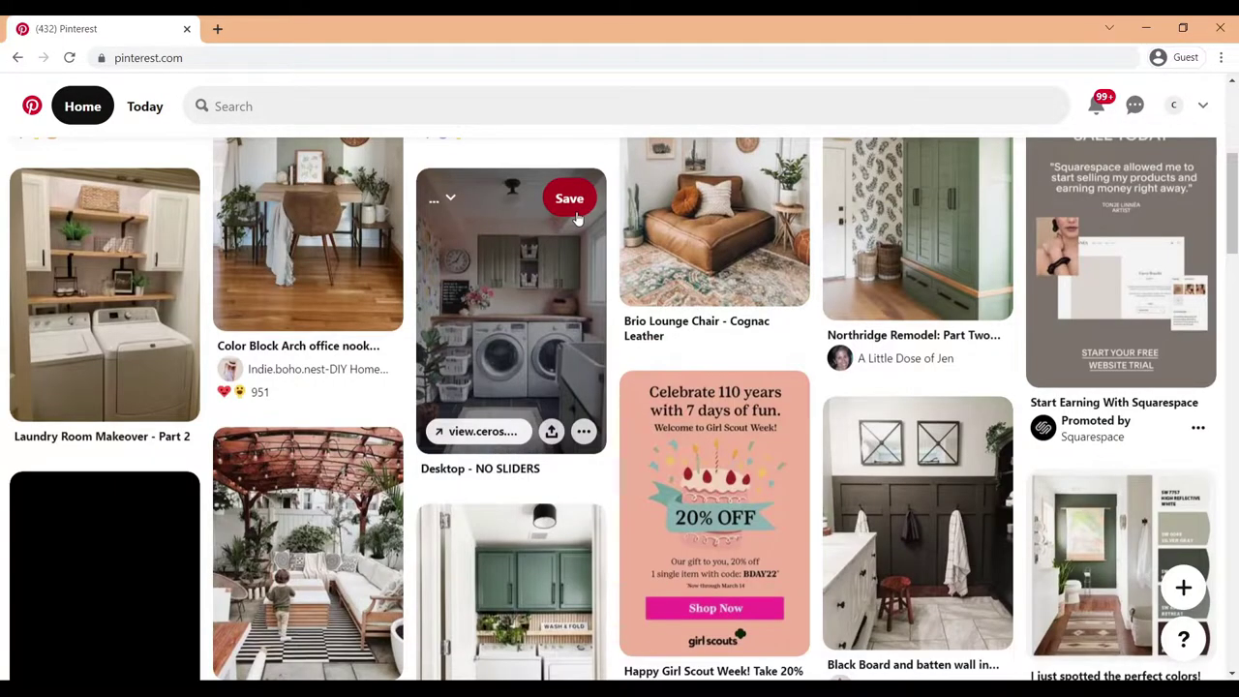
scroll(648, 300, up, 7)
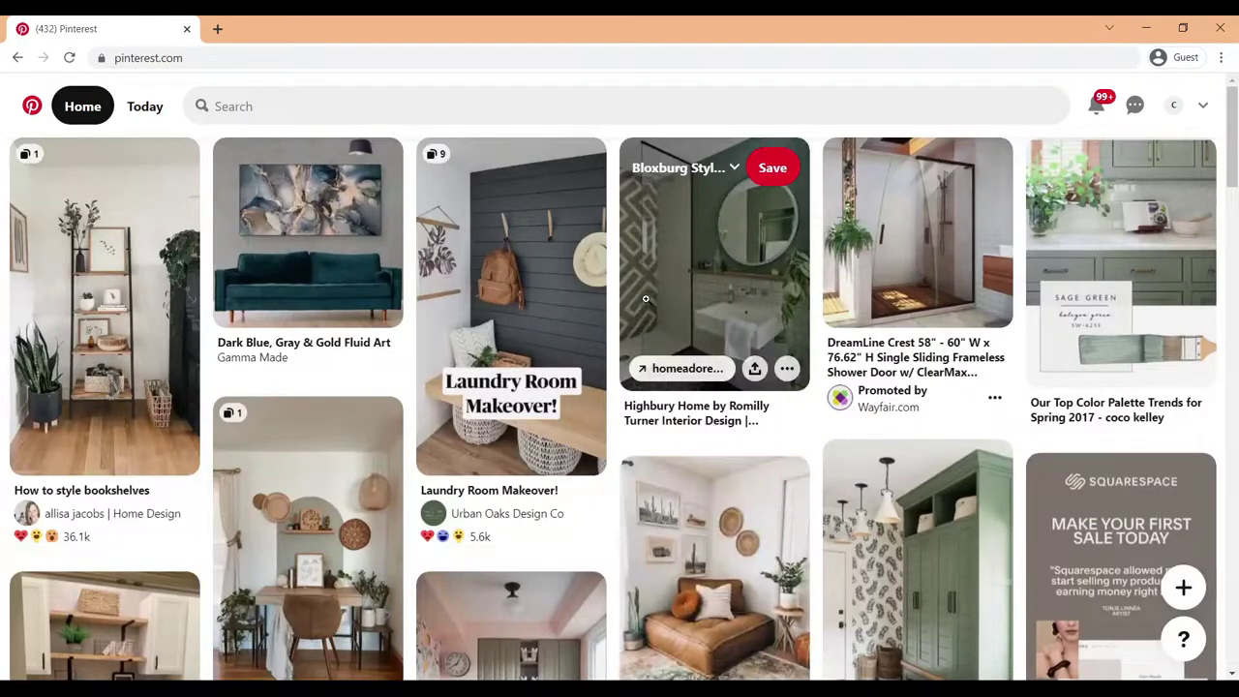
scroll(696, 291, down, 3)
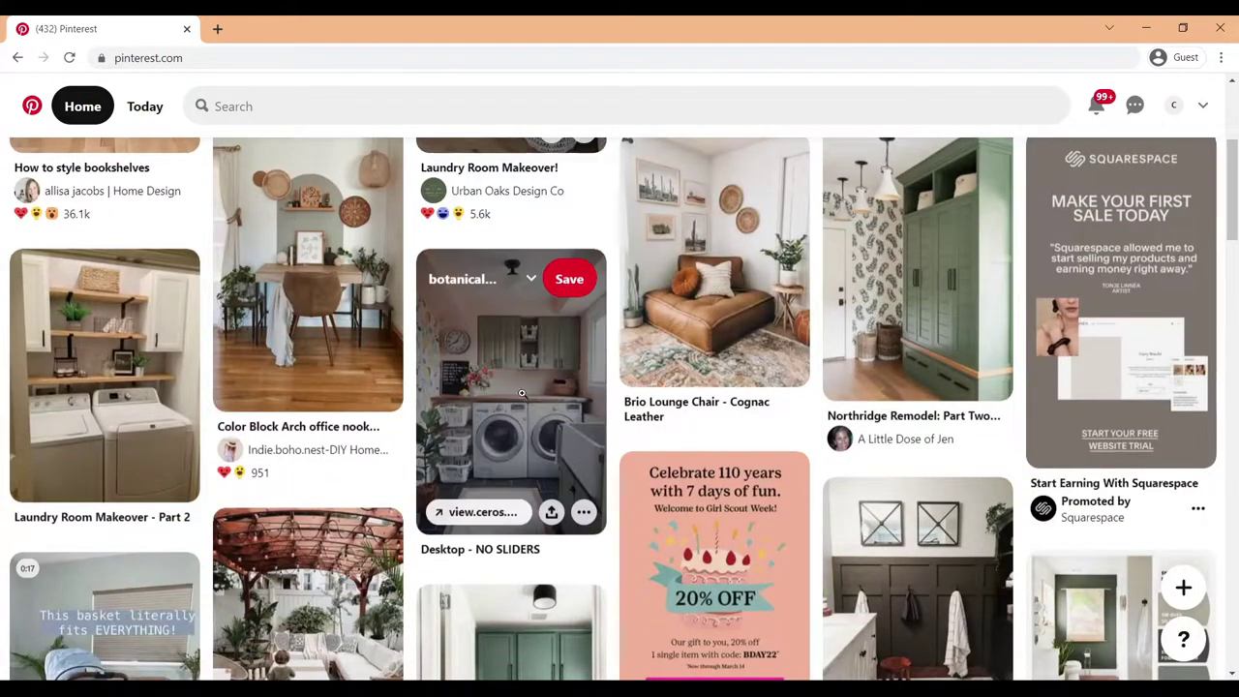
scroll(496, 385, down, 2)
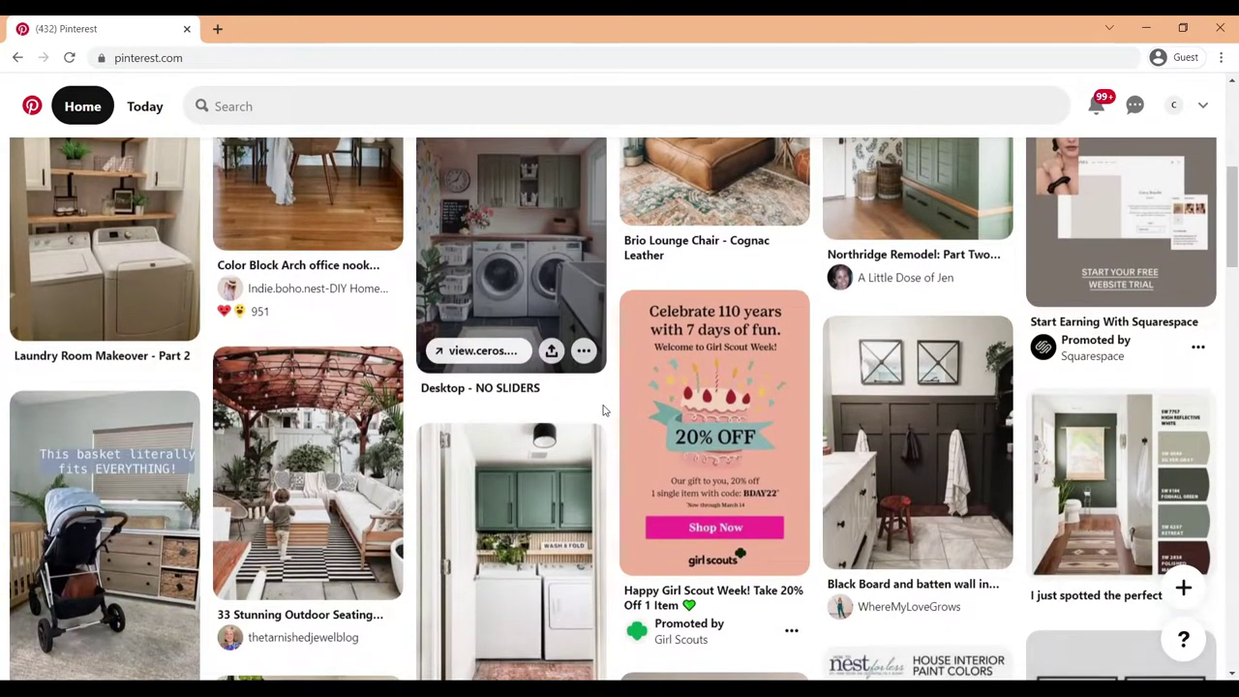
scroll(496, 385, up, 5)
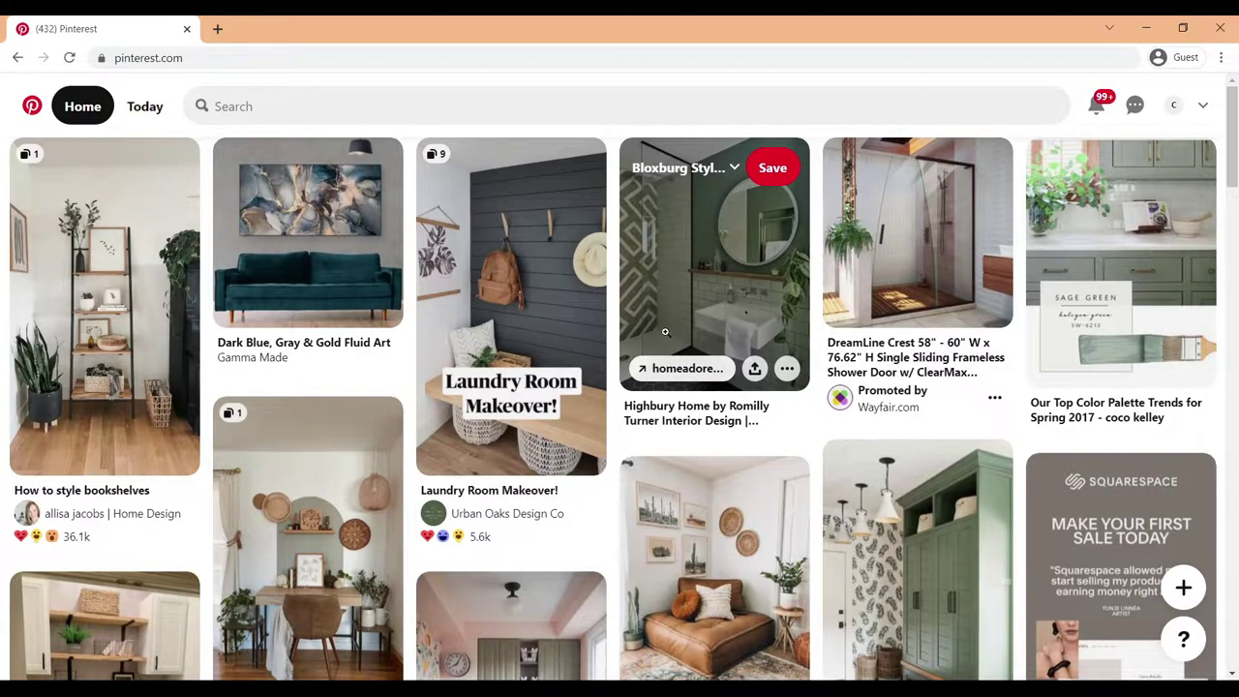
click(275, 104)
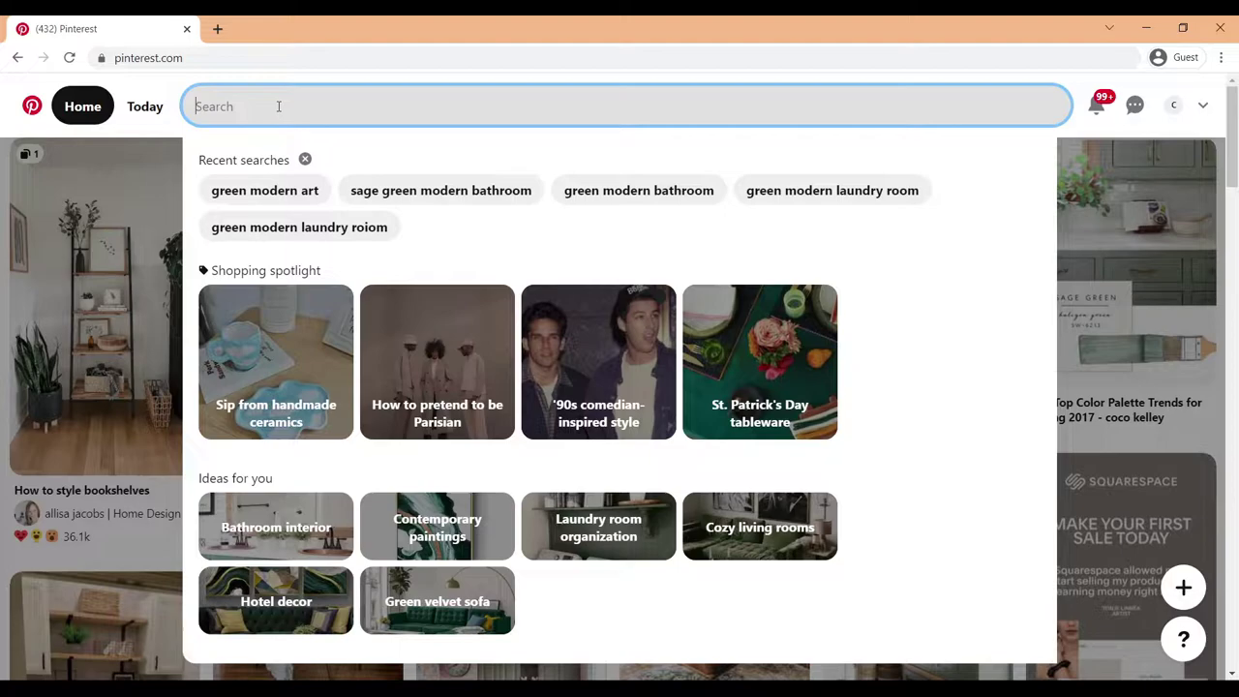
text(green)
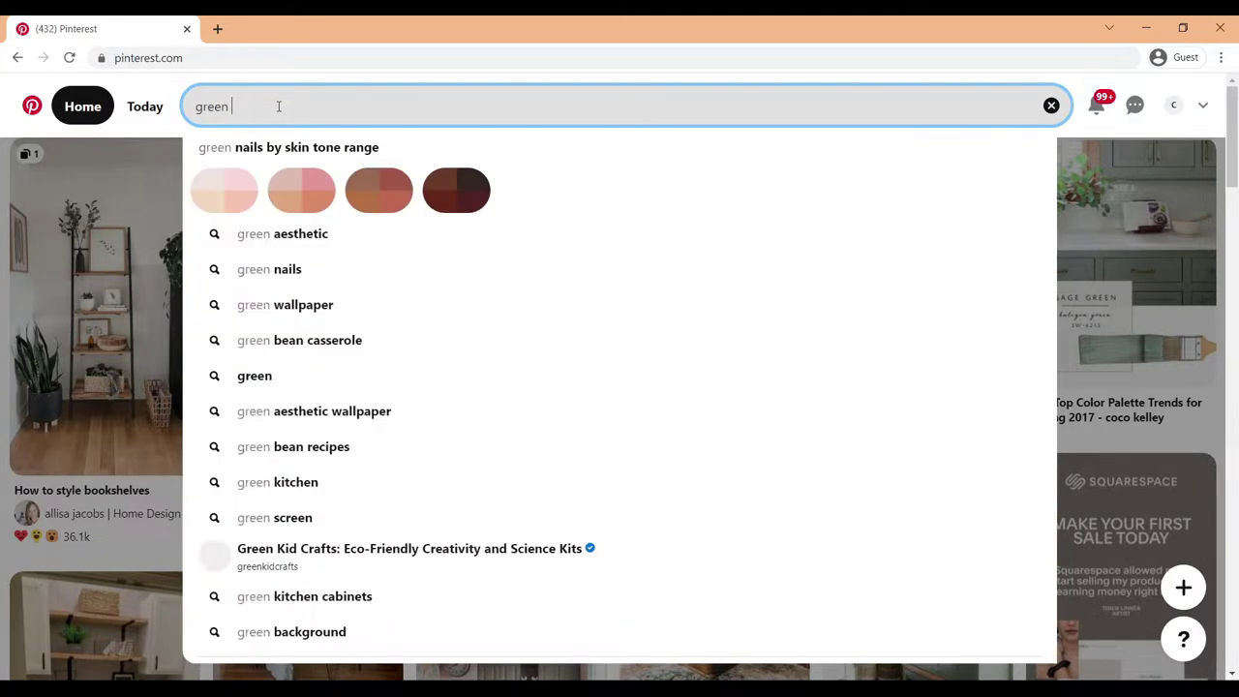
text( modern art)
key(Return)
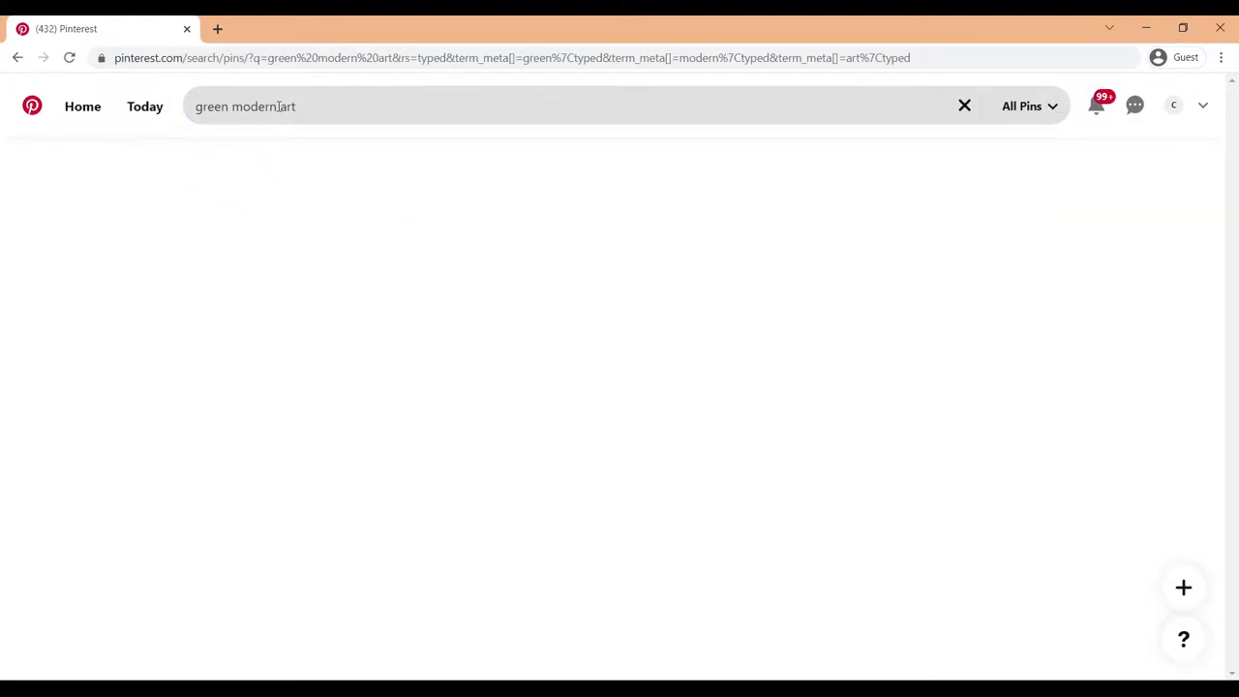
Scroll through the green abstract and mid-century print results
scroll(764, 387, down, 1)
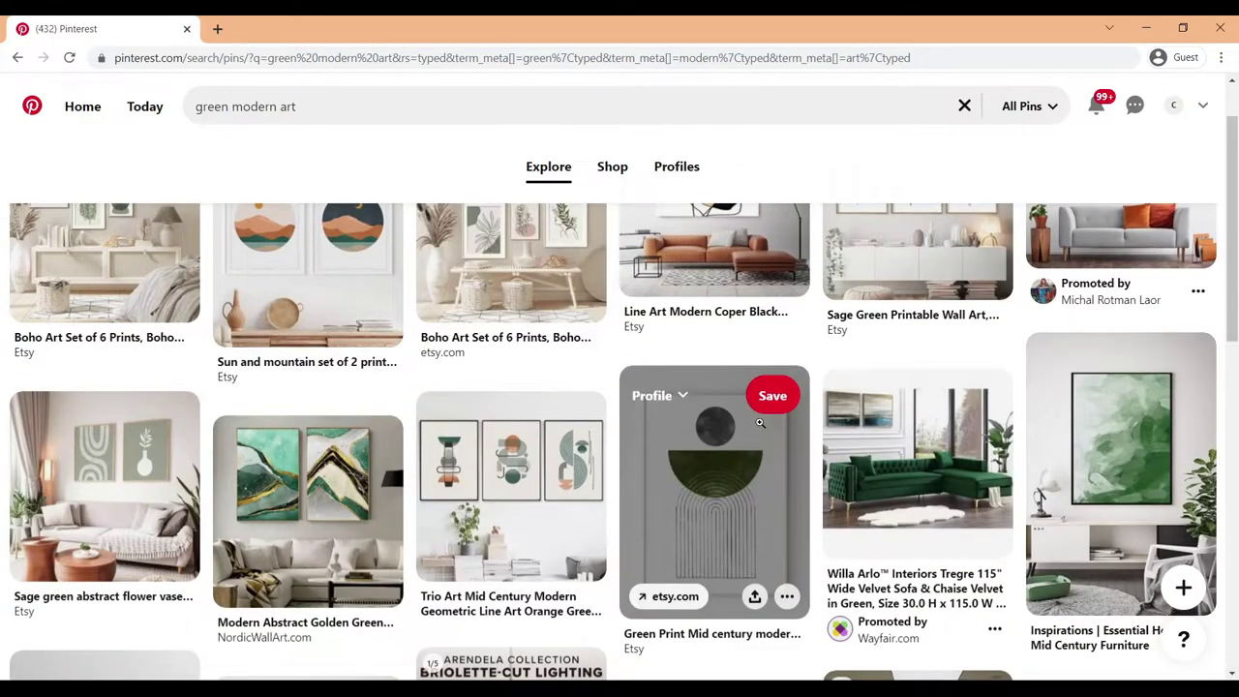
scroll(764, 368, down, 1)
scroll(764, 348, up, 2)
scroll(678, 387, down, 1)
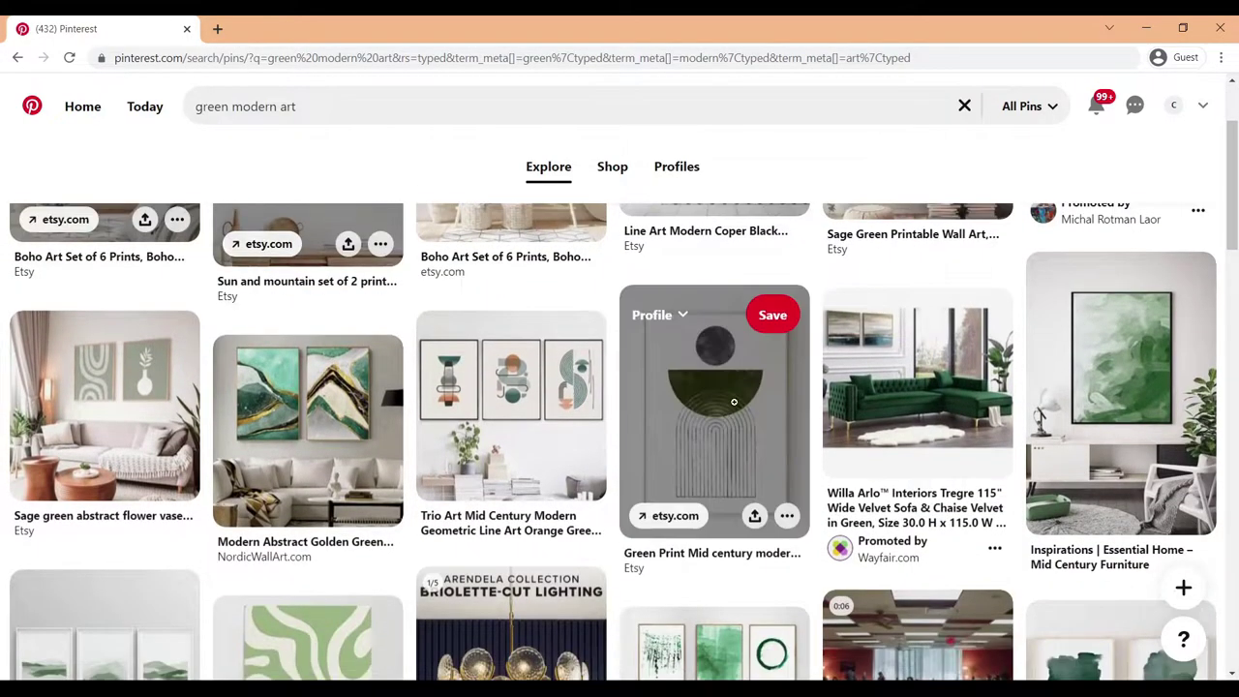
scroll(585, 383, up, 1)
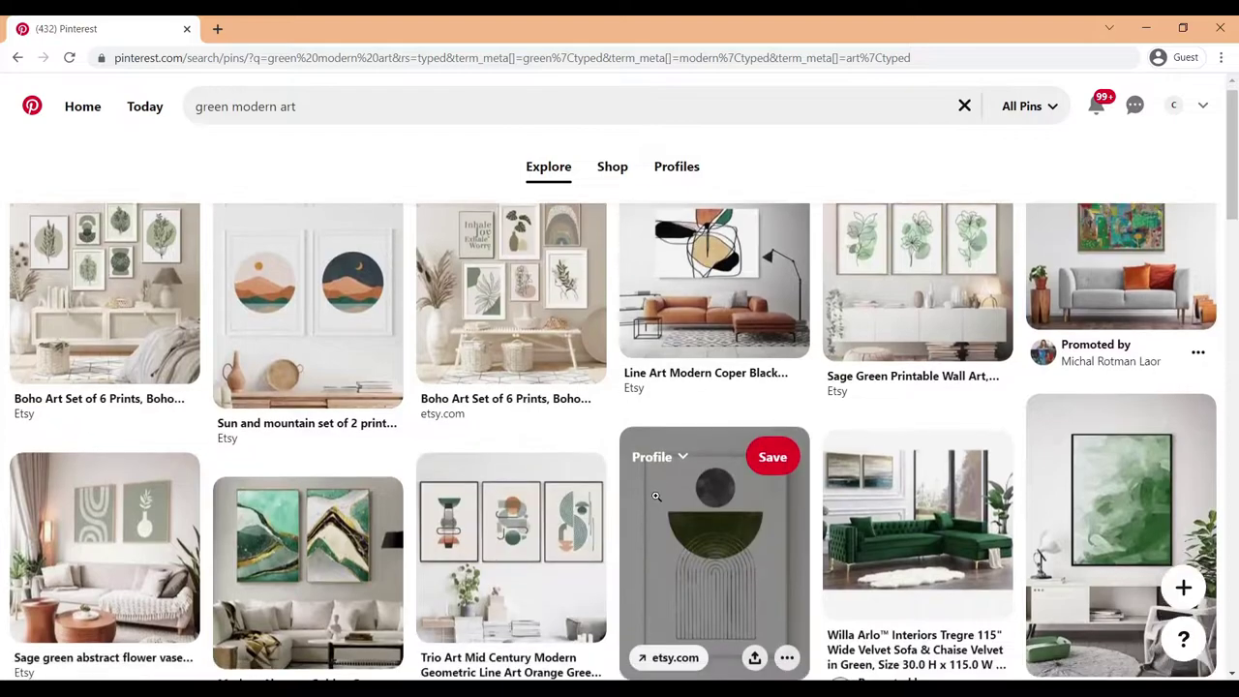
scroll(748, 423, down, 1)
Open the green mid-century geometric print pin and browse its page
click(728, 418)
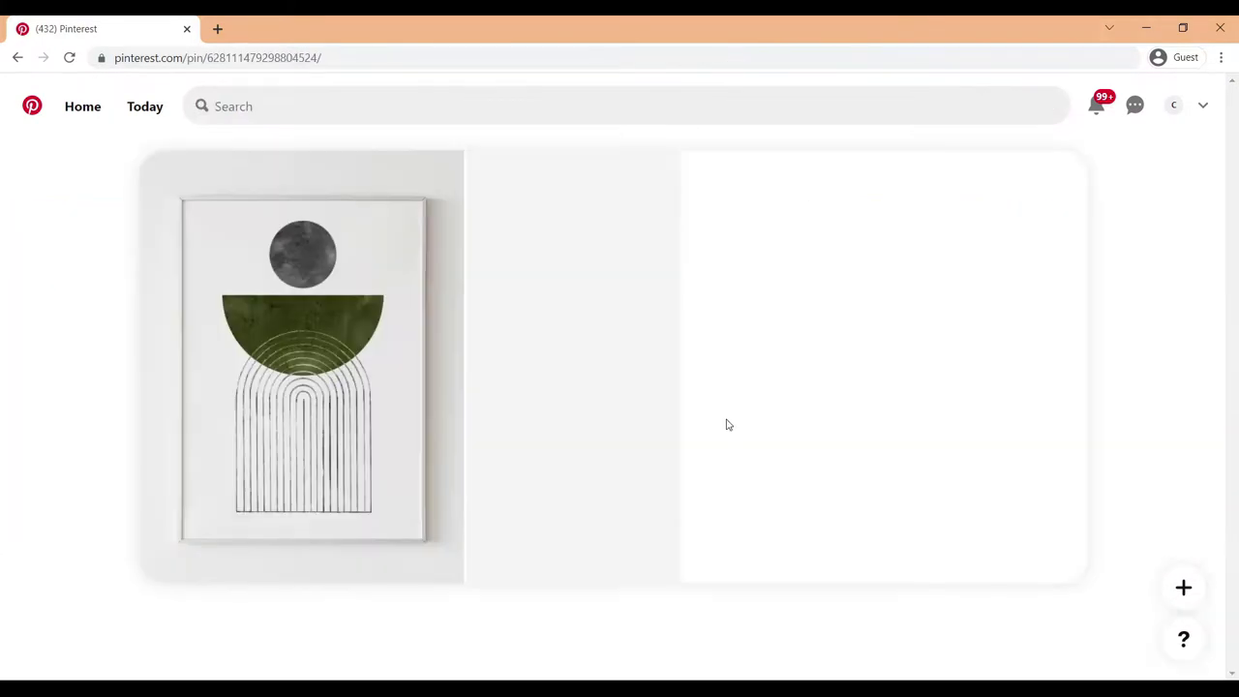
scroll(556, 336, down, 4)
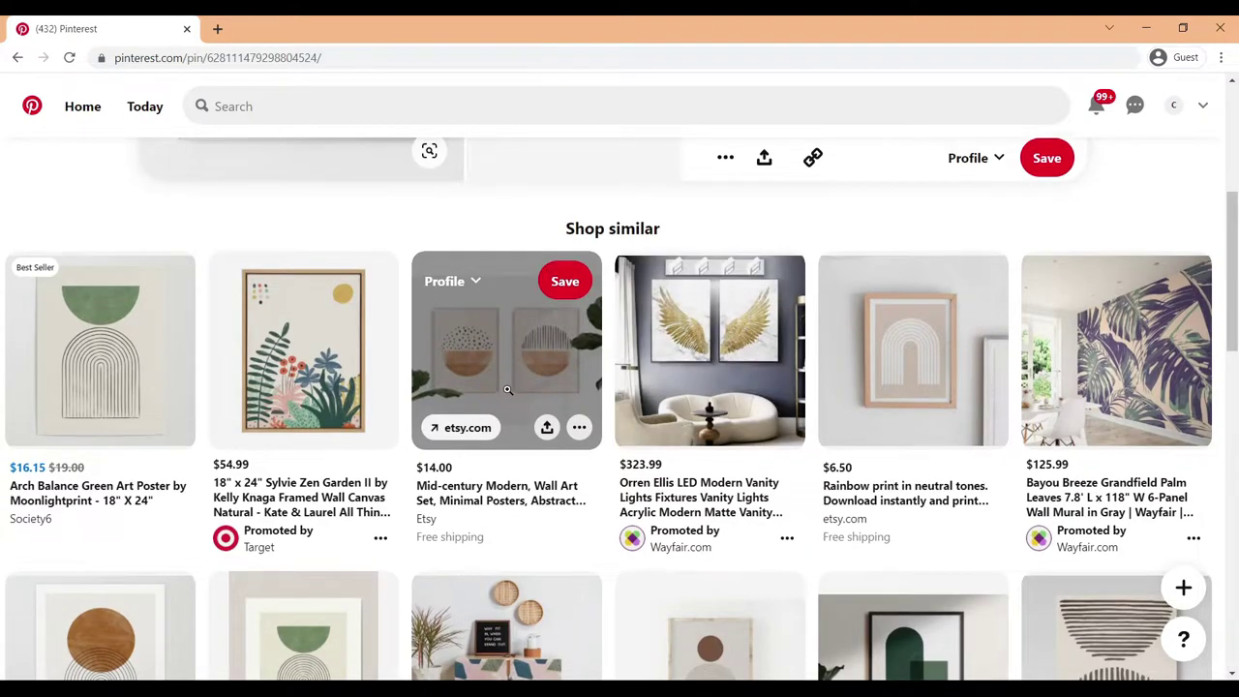
scroll(473, 212, up, 3)
scroll(497, 313, down, 3)
scroll(497, 310, down, 3)
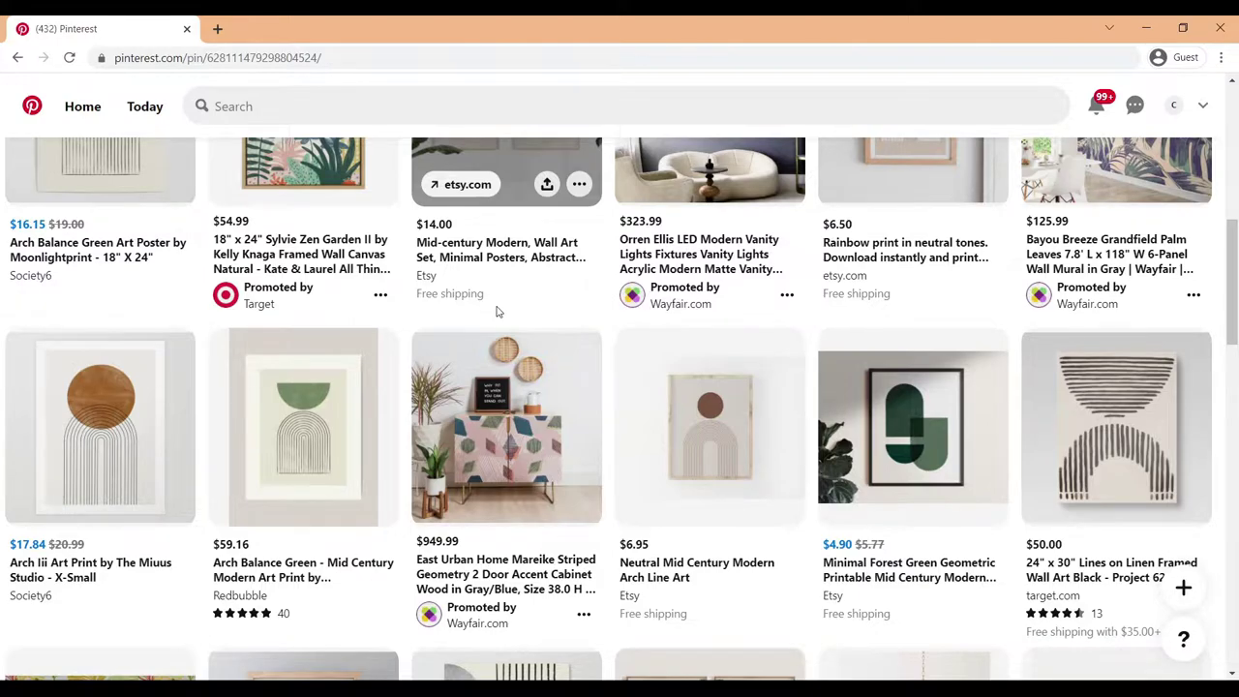
scroll(497, 311, up, 3)
scroll(533, 358, down, 3)
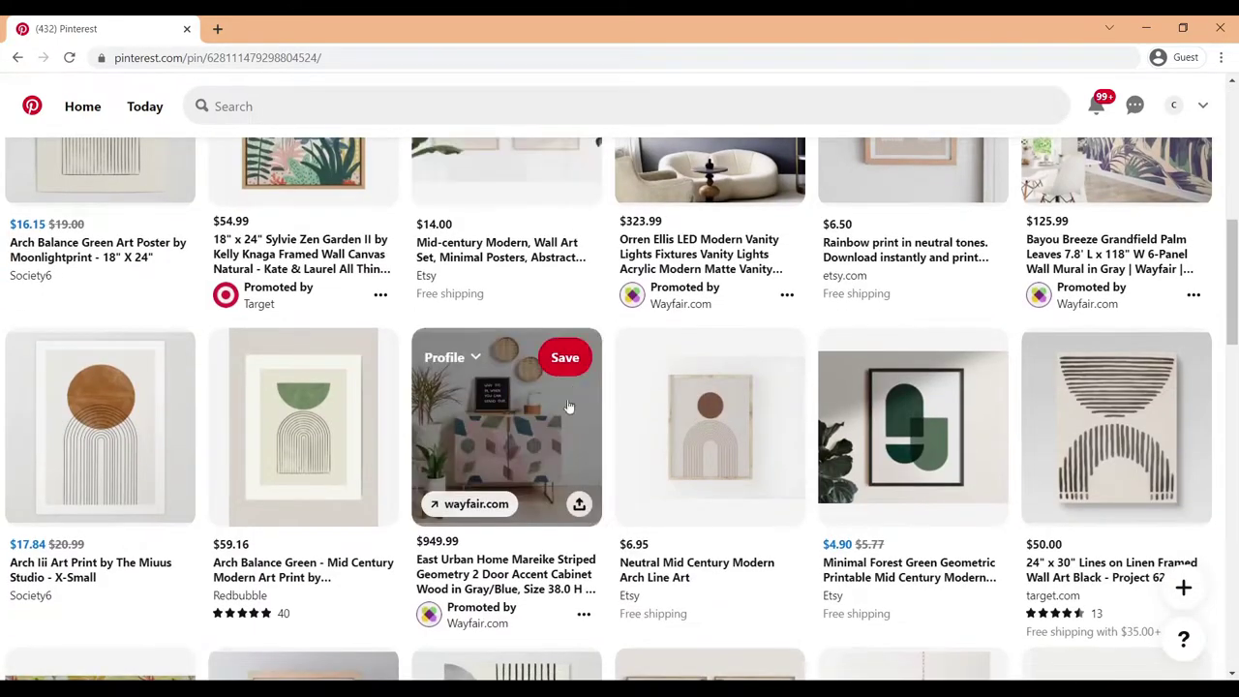
scroll(569, 406, up, 5)
scroll(442, 449, down, 1)
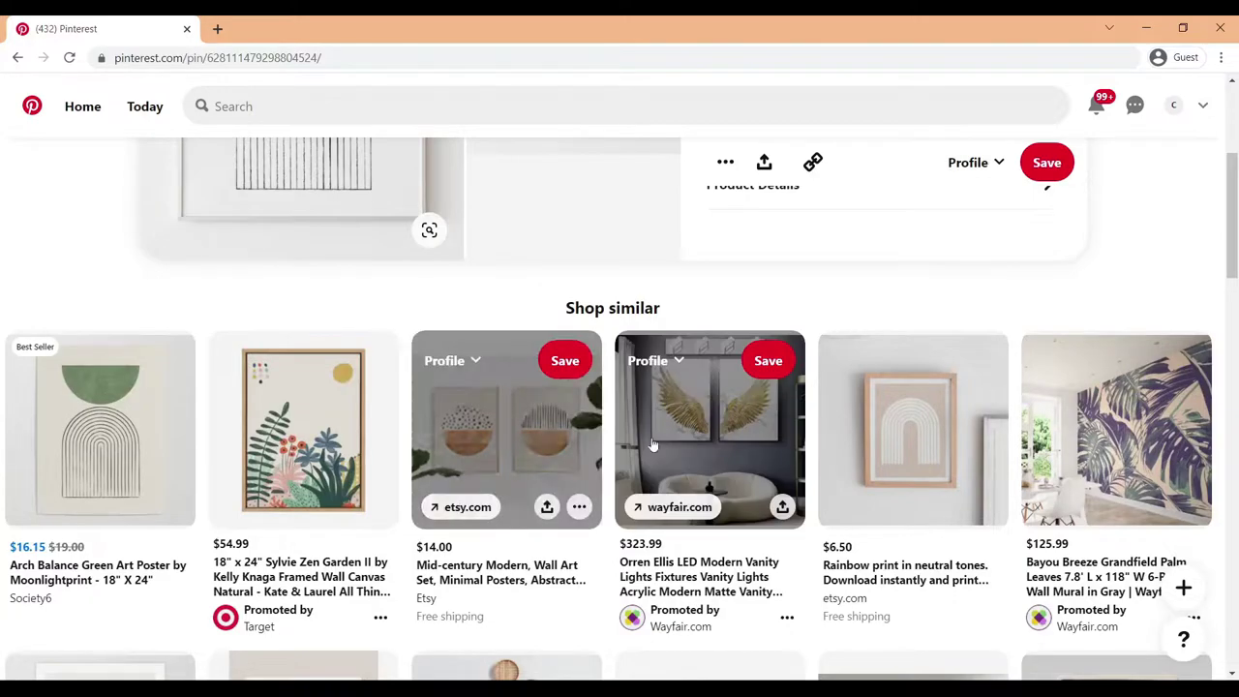
scroll(561, 408, up, 3)
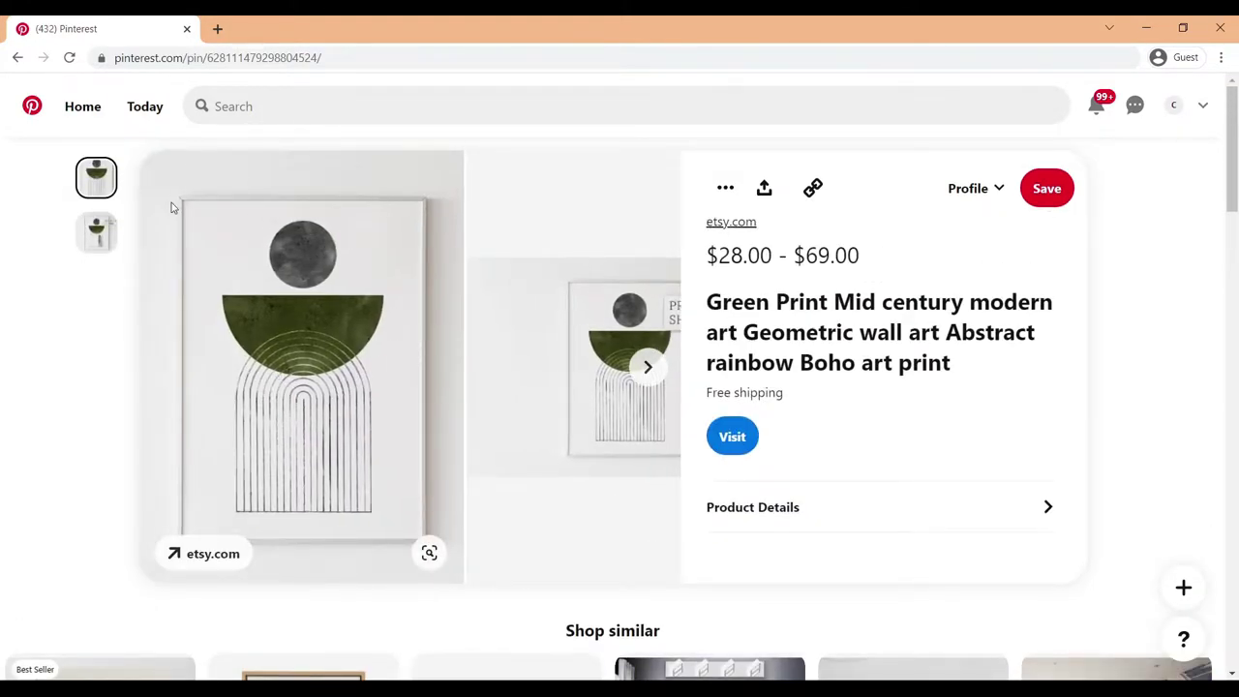
scroll(373, 511, down, 2)
scroll(378, 484, up, 2)
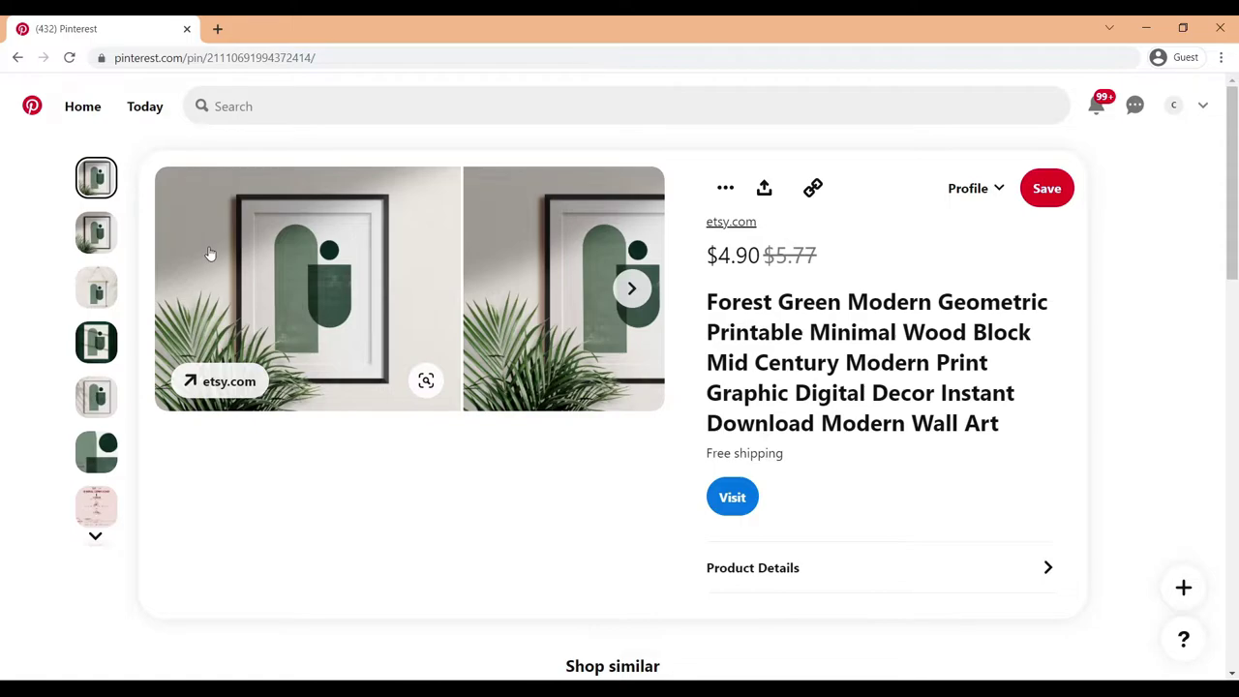
Return to the sage vase print pin, view its second image, and open Society6 in a new tab
key(alt+Left)
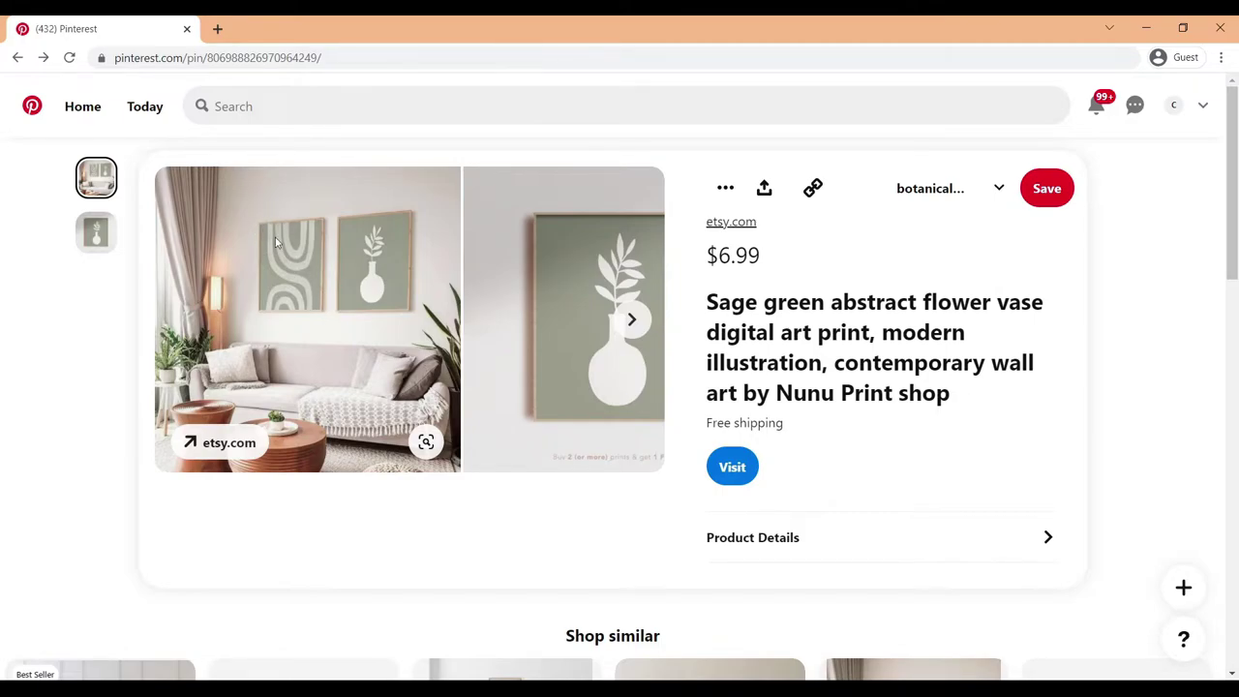
click(630, 321)
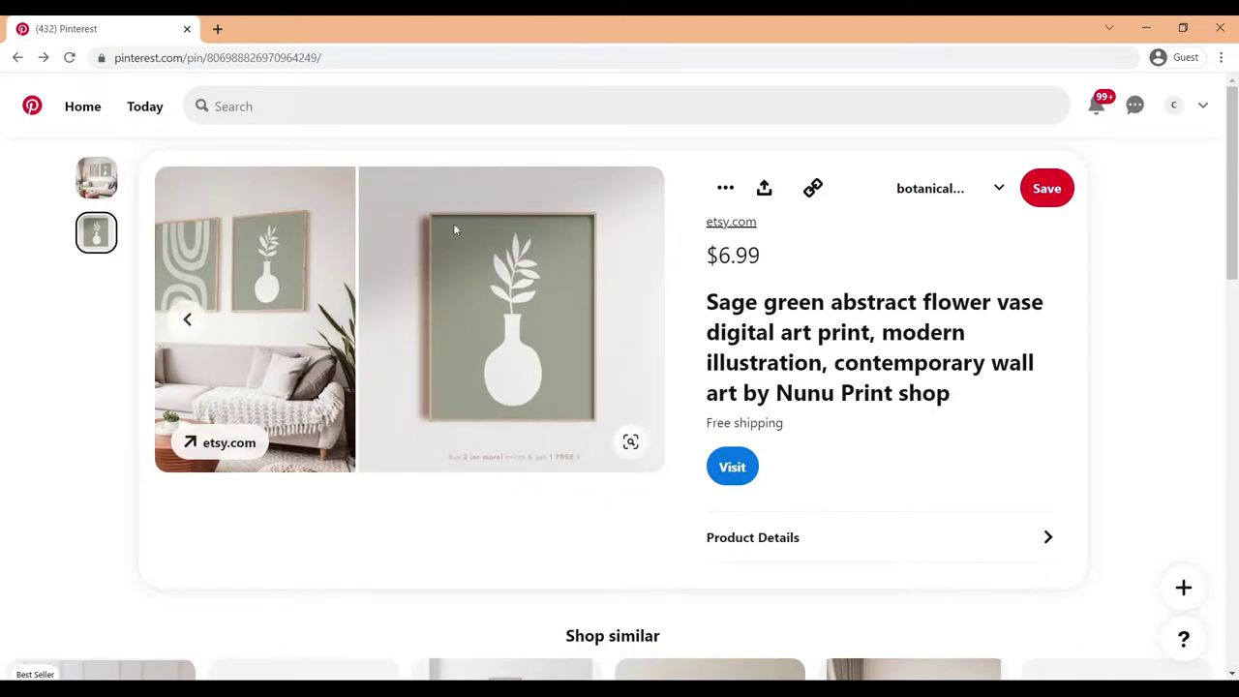
click(474, 364)
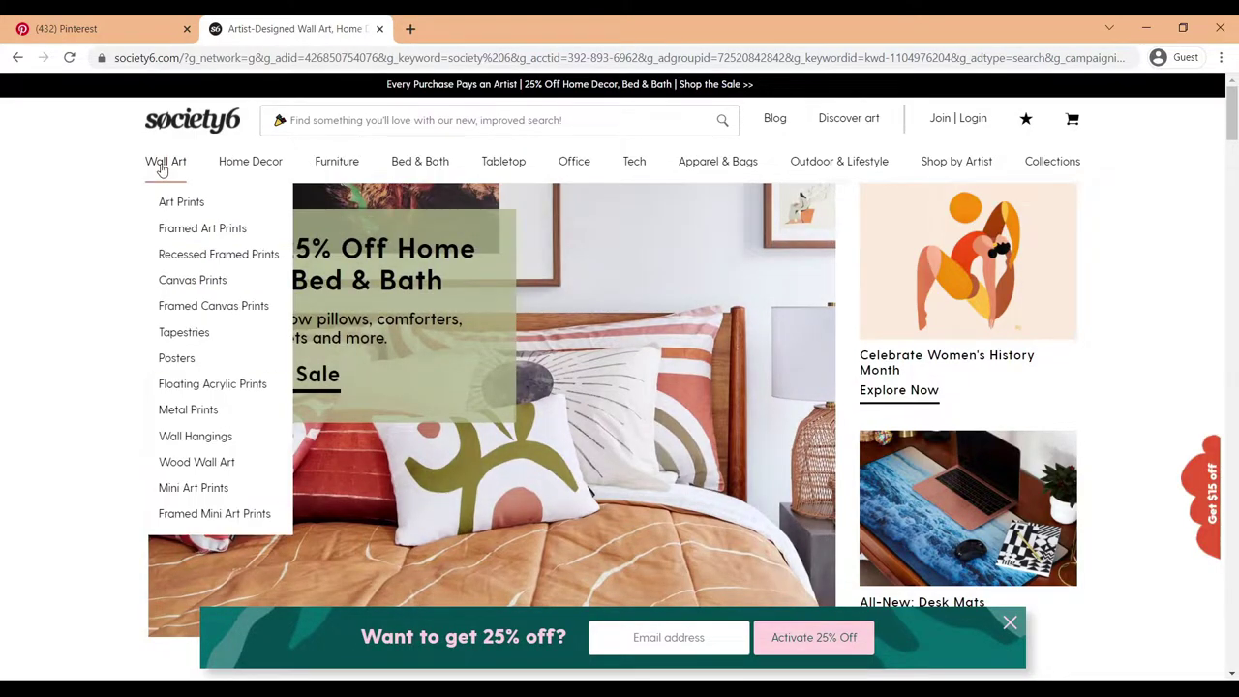
Look at Society6's Art Prints listing, then return to the wall art results
scroll(588, 279, down, 1)
scroll(507, 282, up, 1)
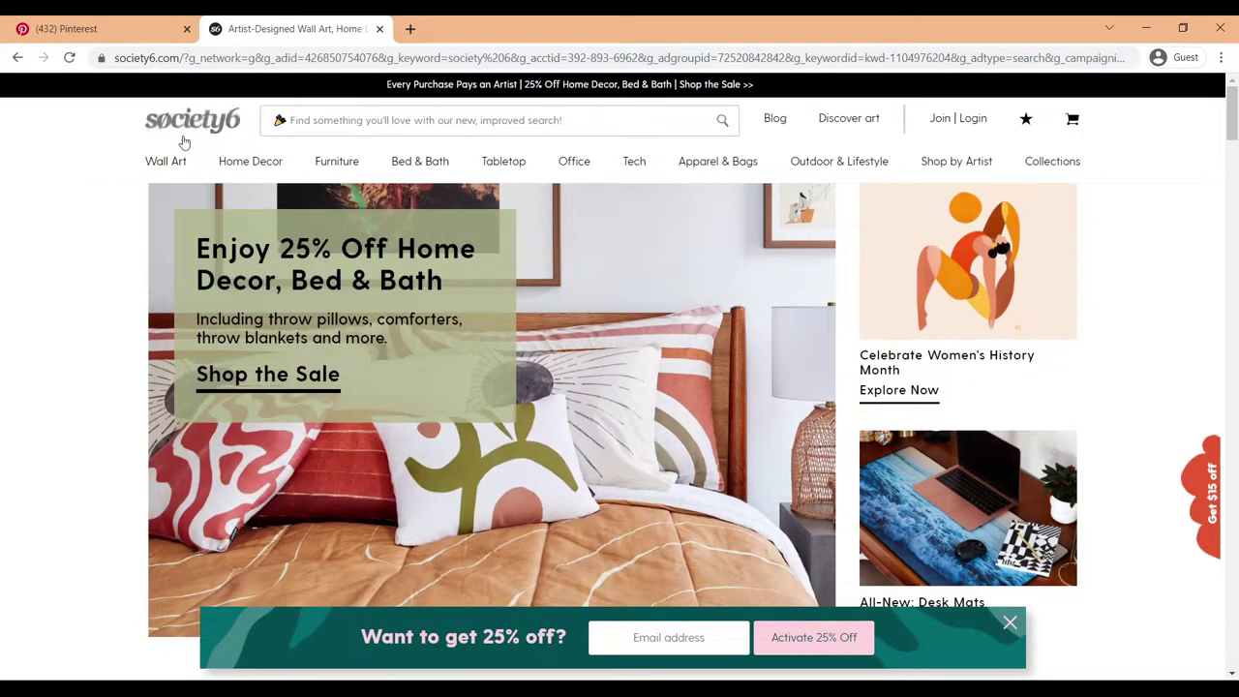
mouse_move(180, 158)
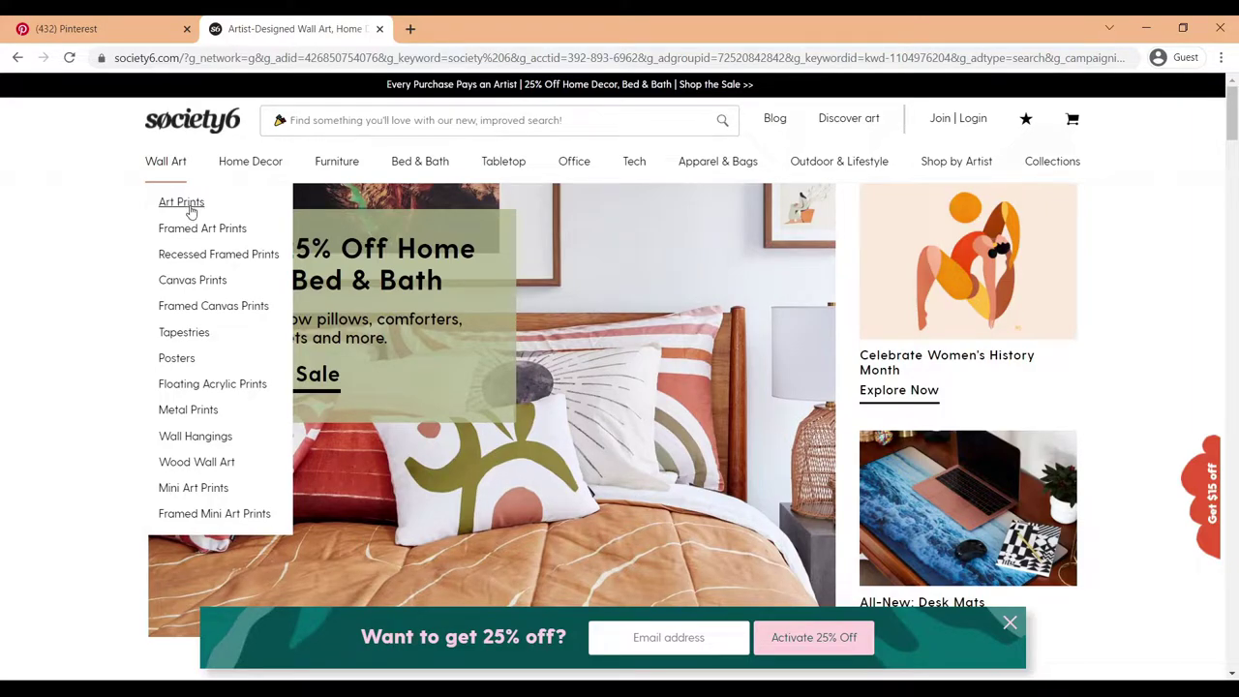
click(184, 203)
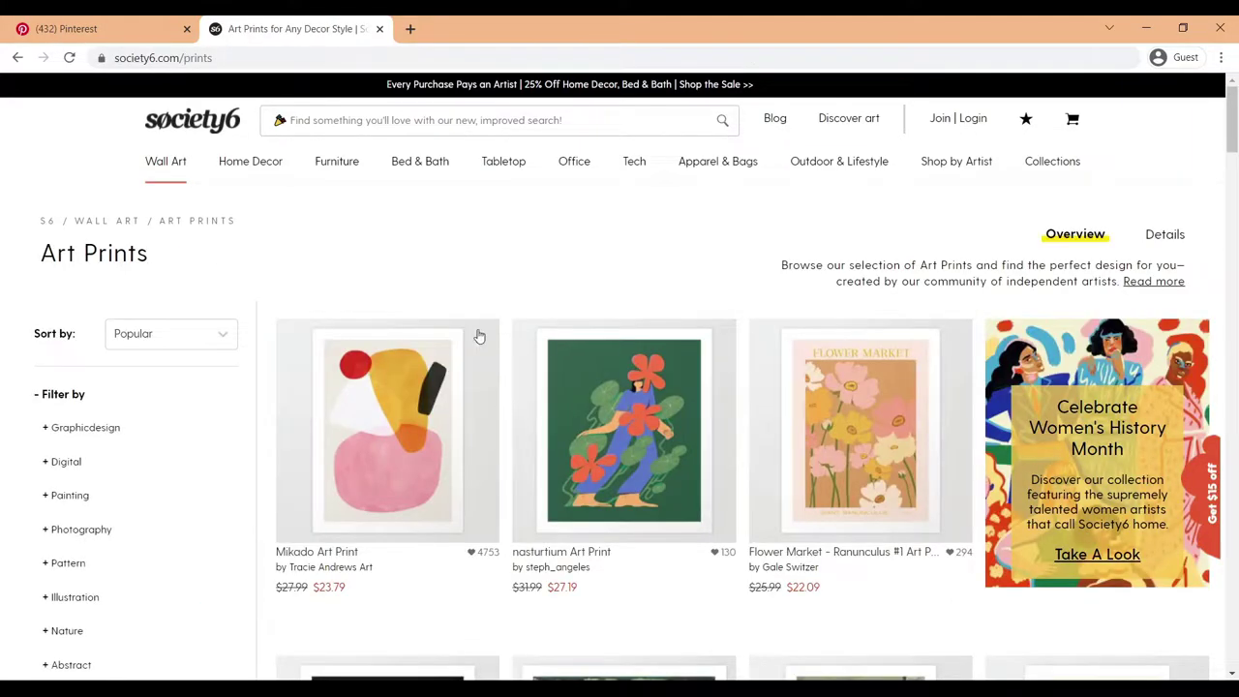
scroll(426, 324, down, 7)
key(alt+Left)
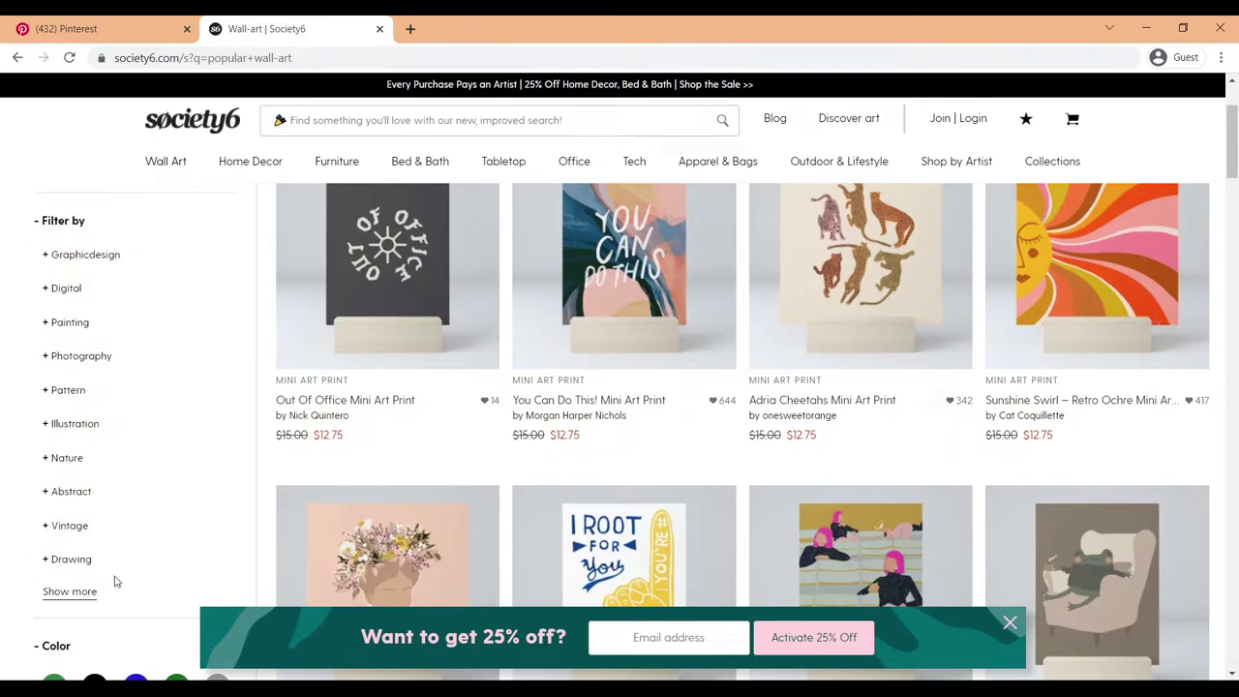
Search 'green m', then filter the prints to green colours and paintings
click(356, 129)
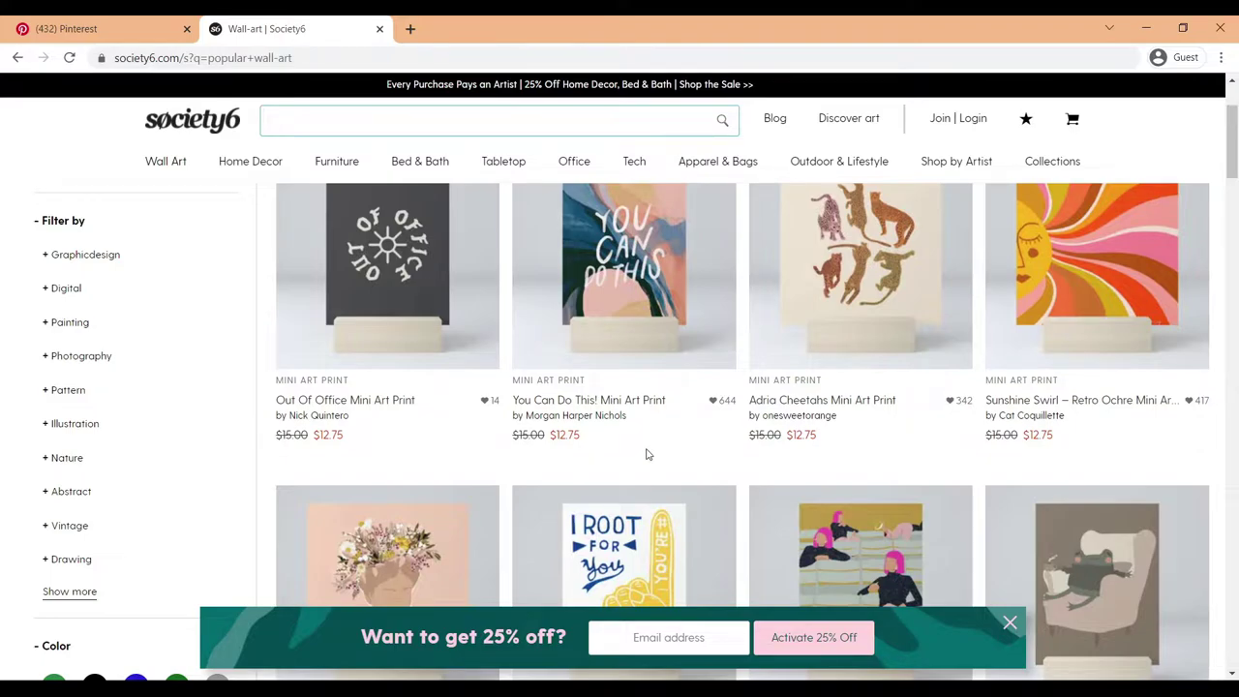
text(green m)
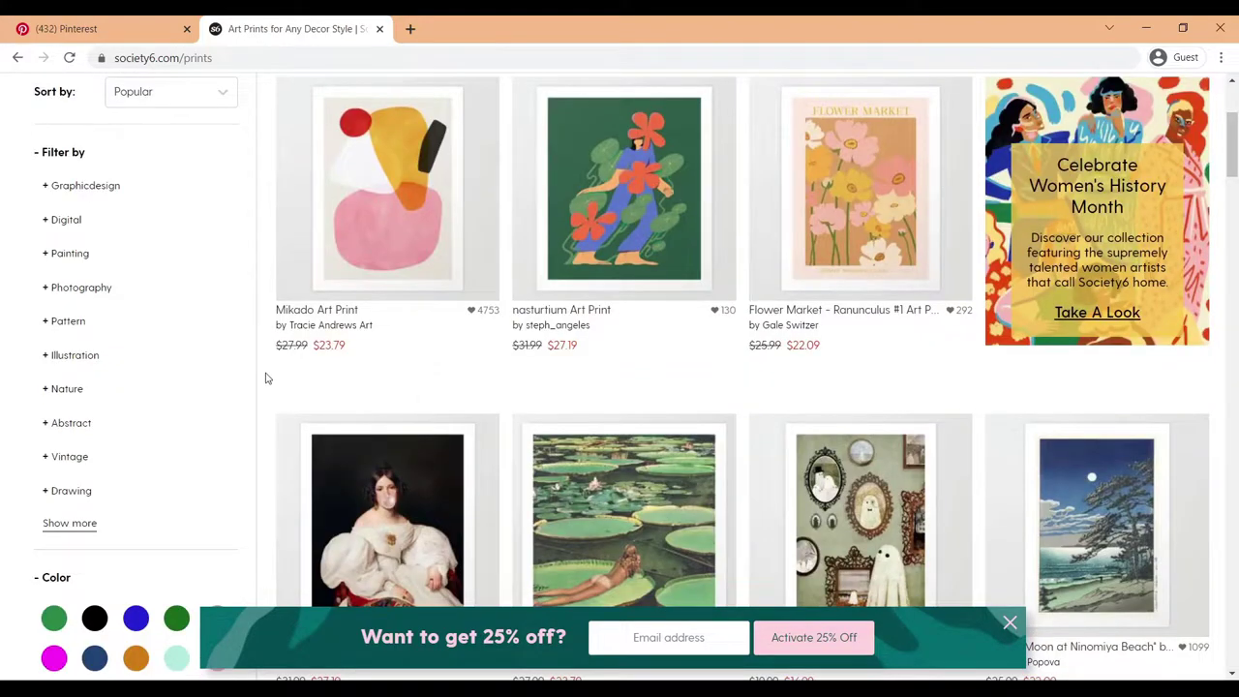
scroll(262, 379, down, 1)
scroll(263, 379, down, 1)
click(176, 457)
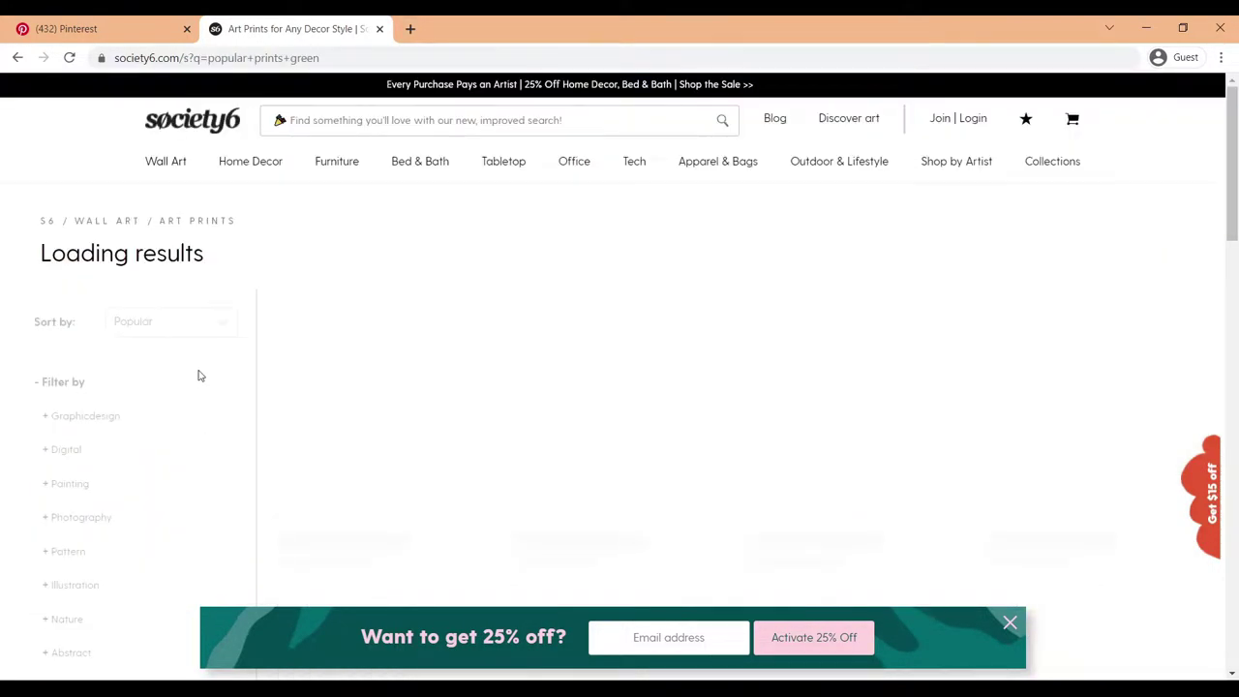
scroll(121, 409, down, 7)
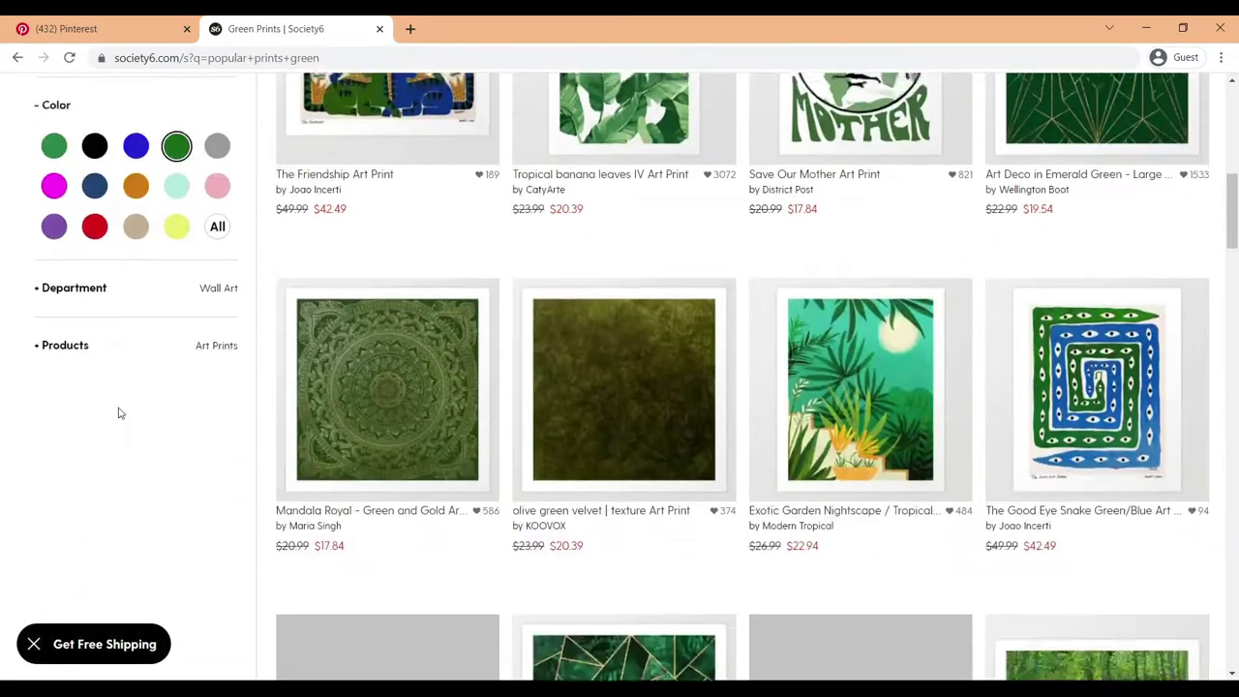
scroll(119, 411, up, 2)
scroll(118, 411, up, 1)
click(62, 329)
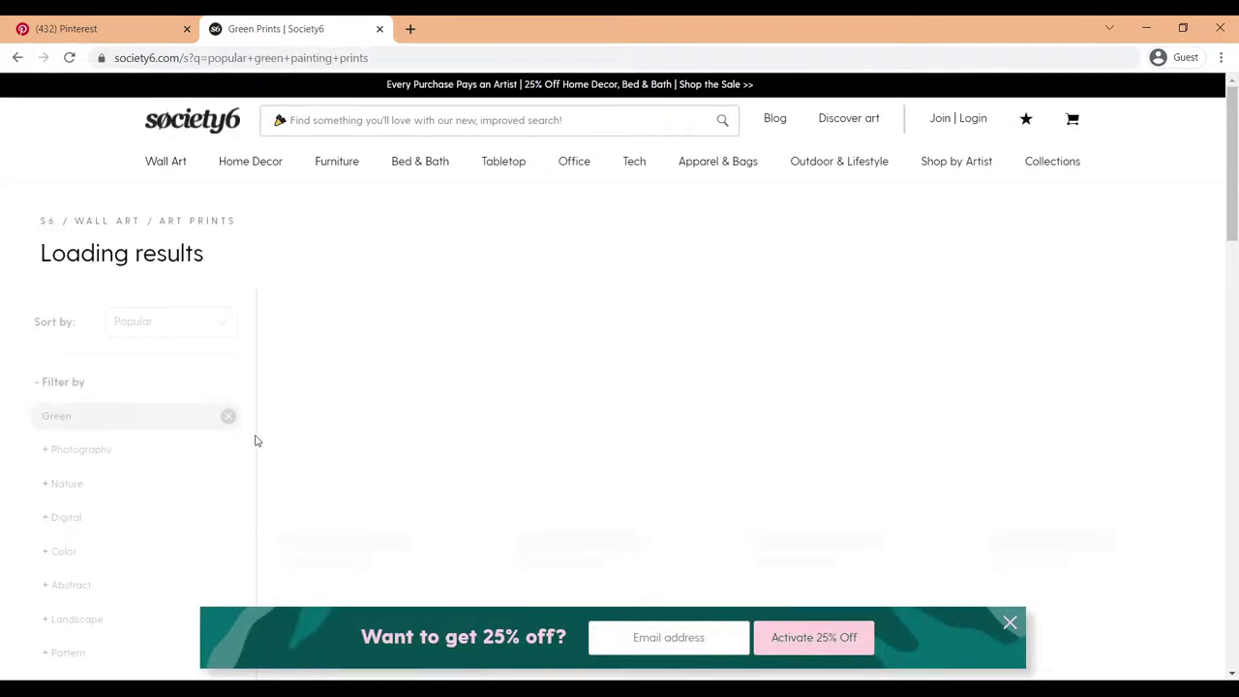
scroll(194, 461, down, 12)
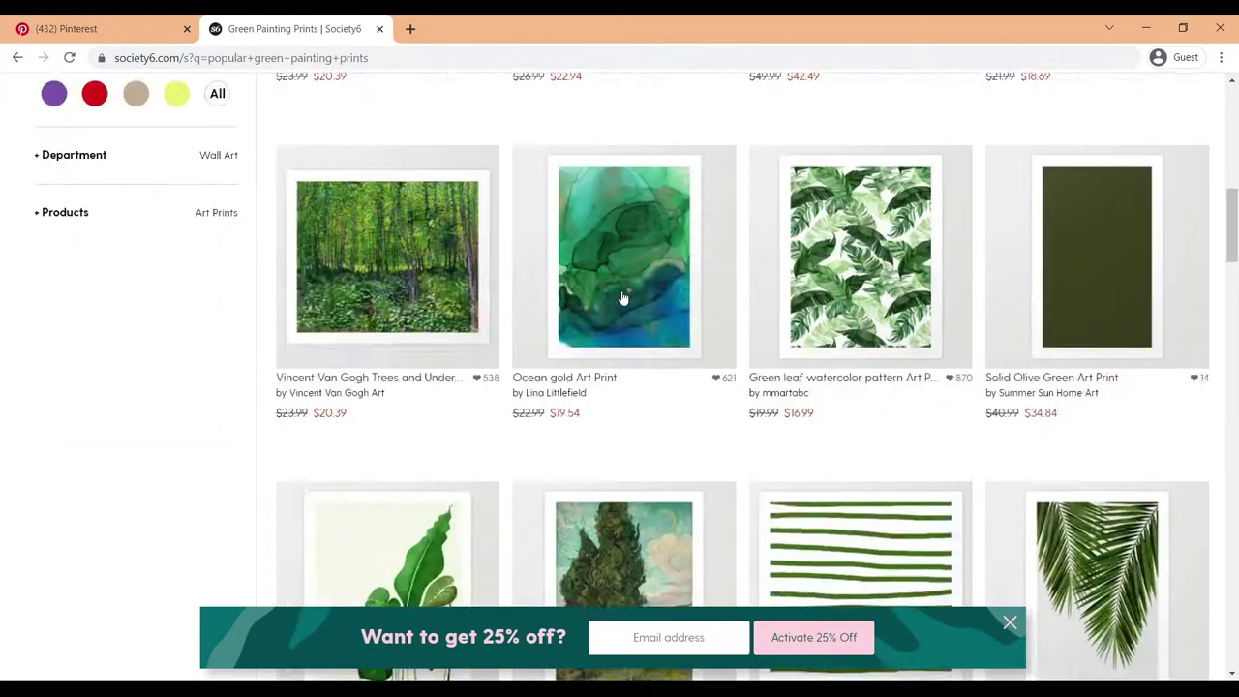
scroll(620, 297, down, 15)
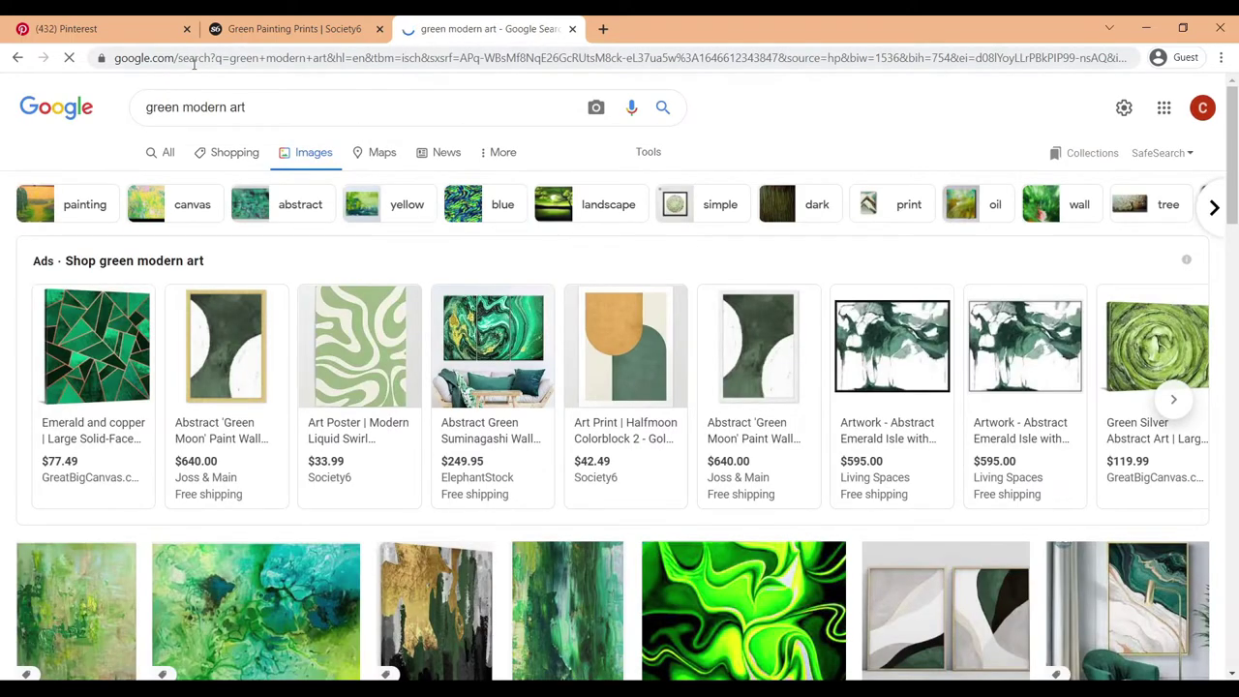
Browse the Google Images results for green modern art
scroll(552, 365, down, 15)
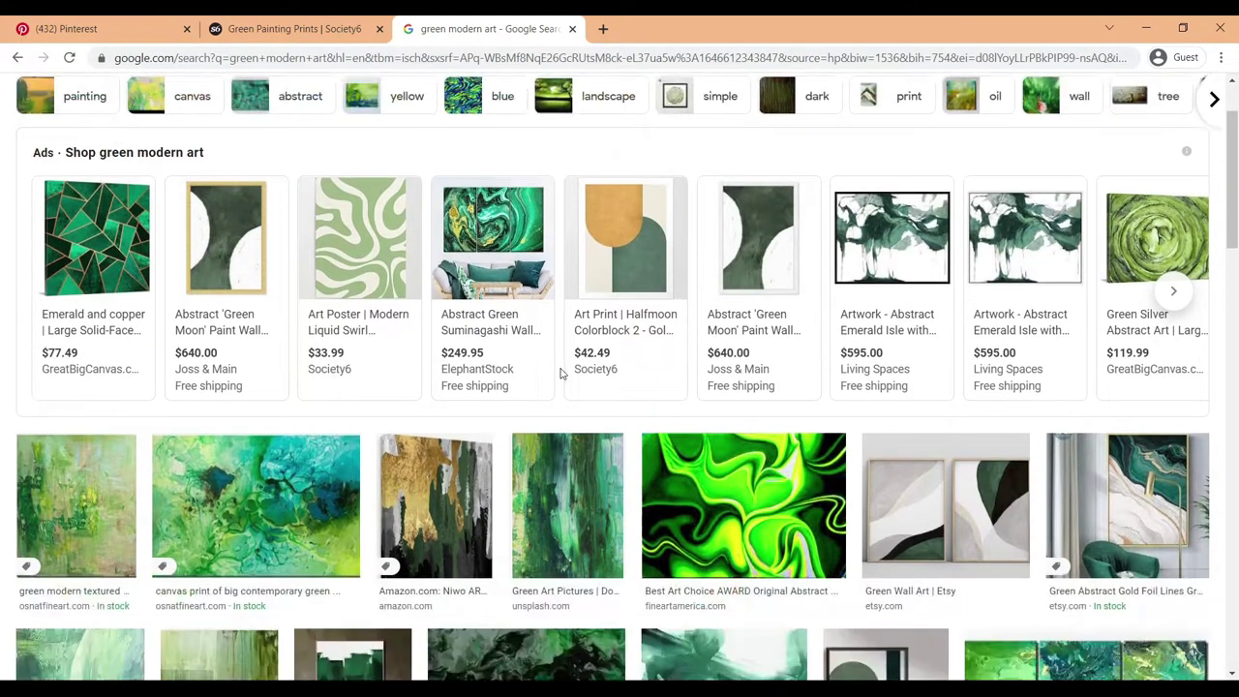
scroll(523, 363, up, 10)
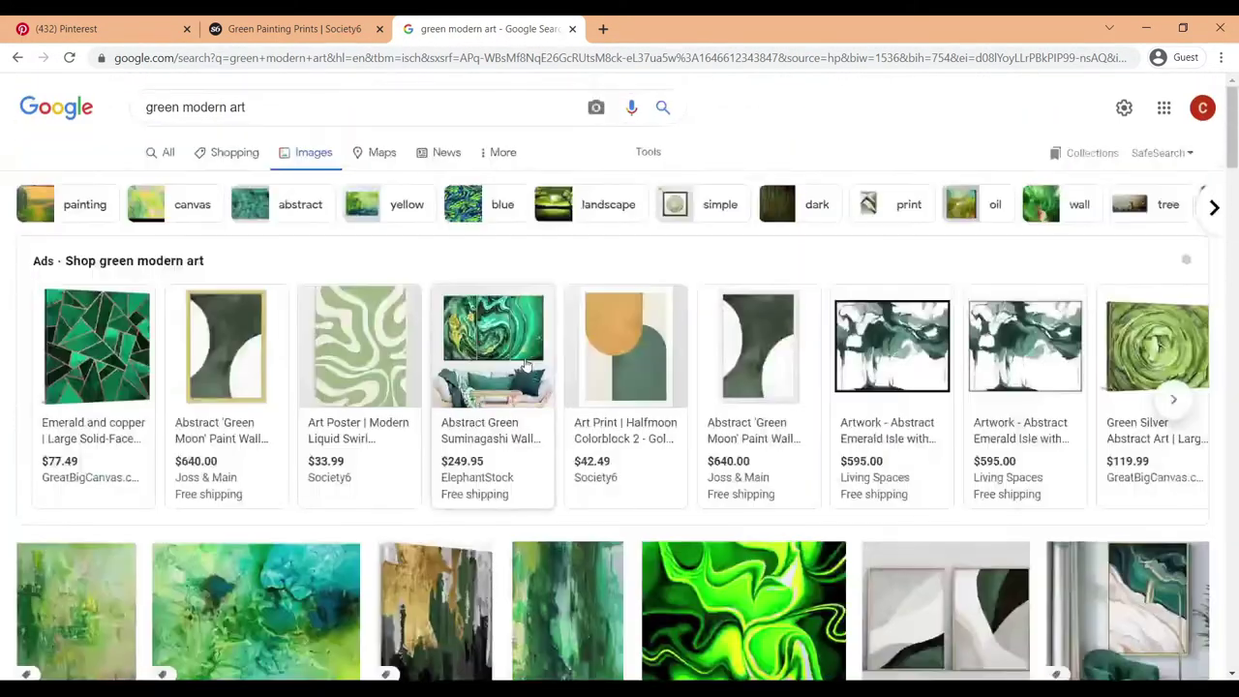
mouse_move(522, 365)
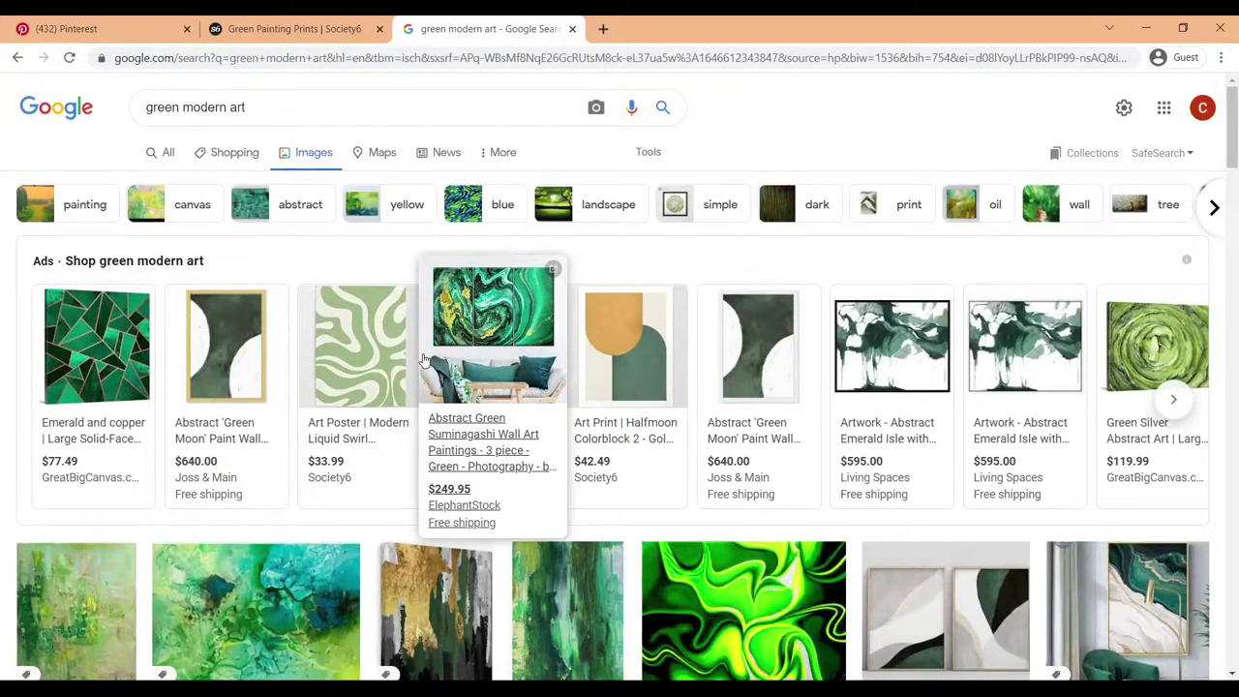
scroll(423, 360, down, 2)
scroll(500, 379, up, 2)
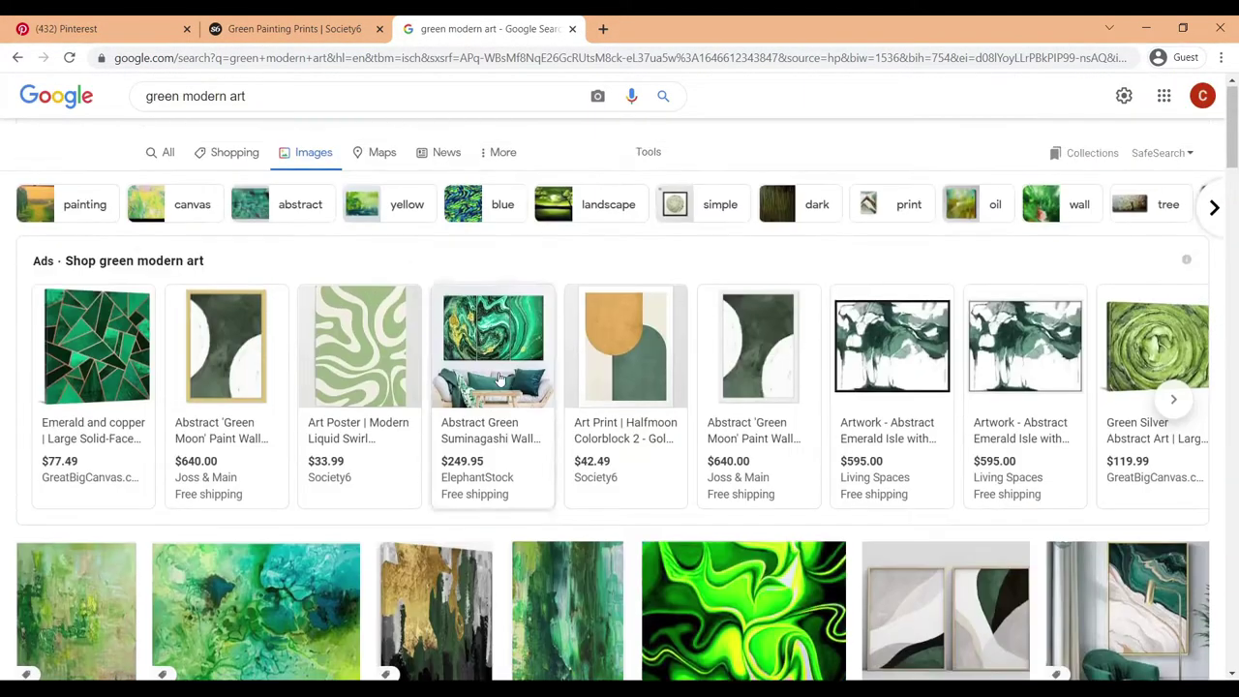
scroll(500, 387, down, 5)
scroll(504, 440, up, 5)
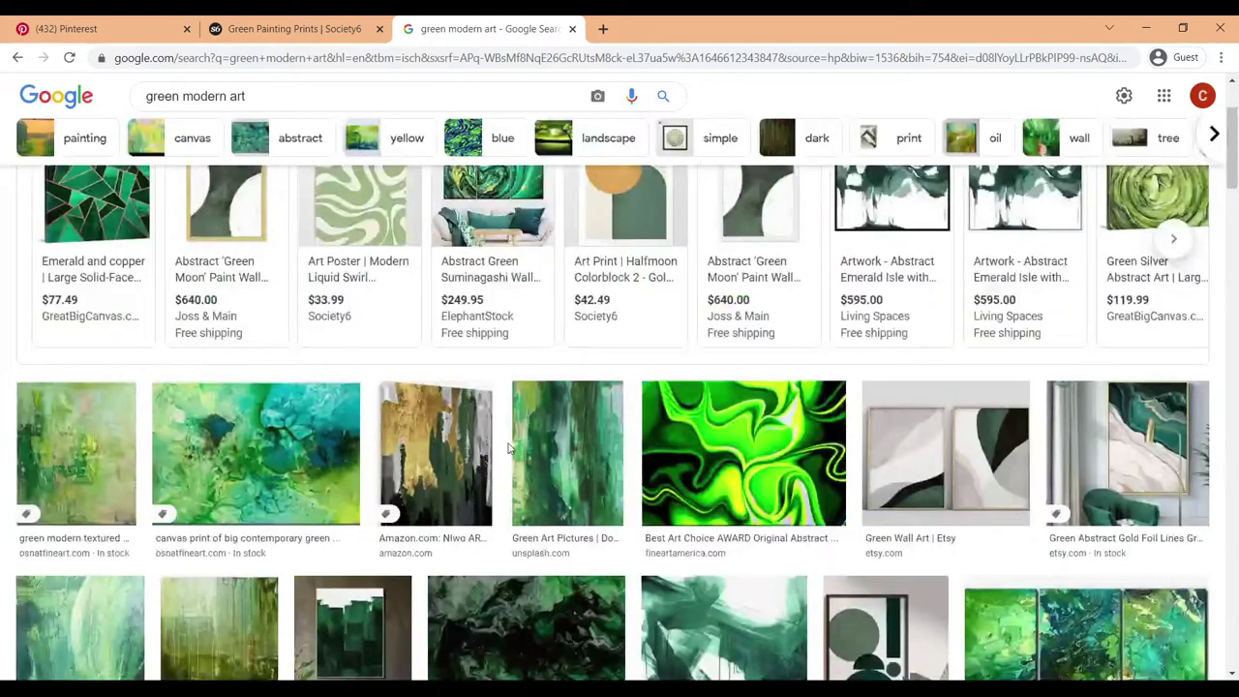
scroll(510, 450, down, 3)
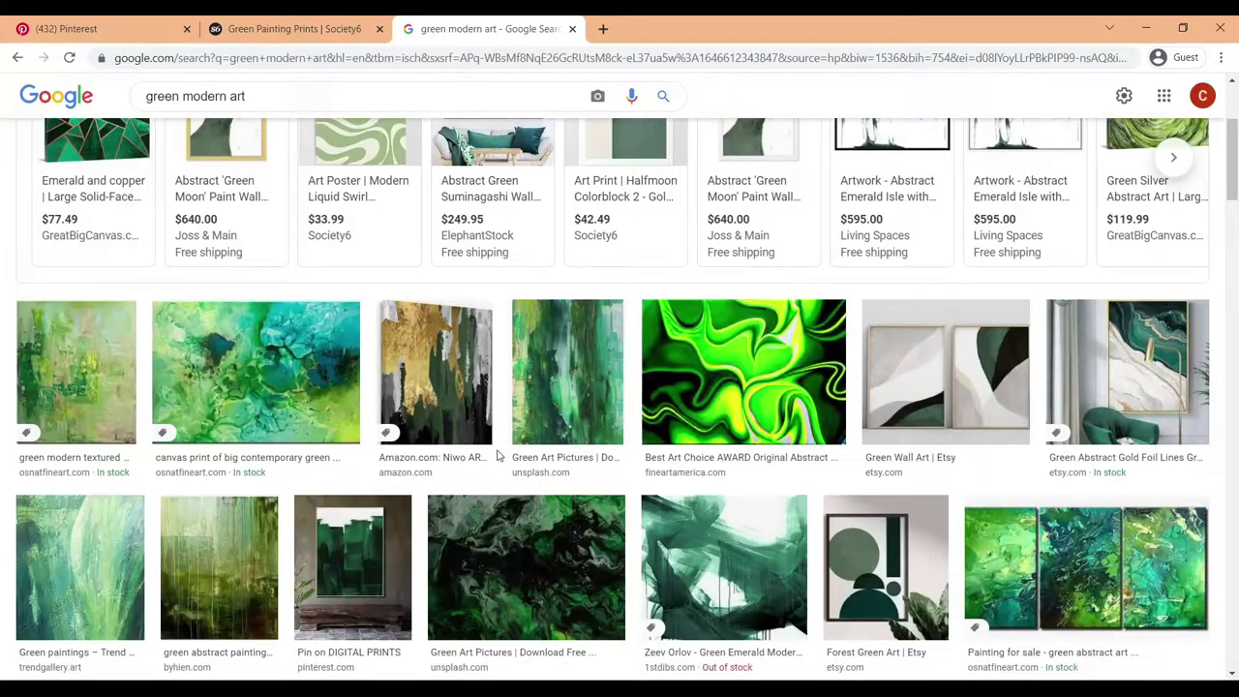
scroll(498, 455, up, 1)
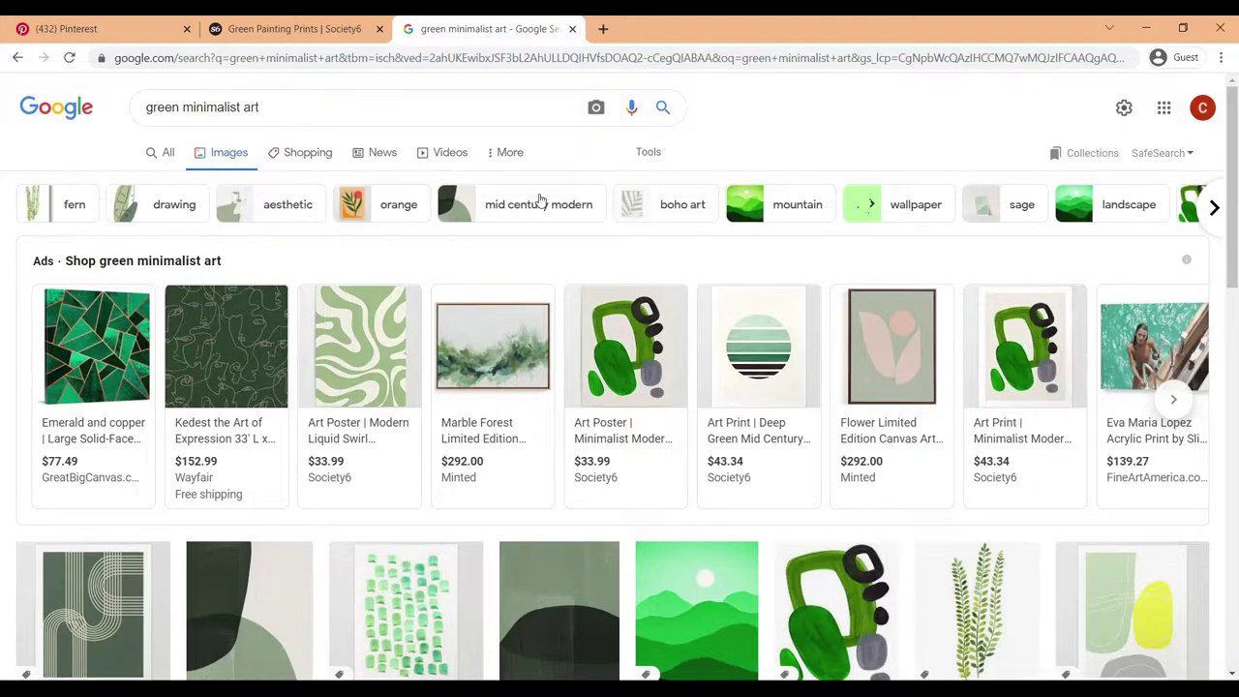
Check the mid-century modern minimalist results, then preview the Pin on Explicit Design image
click(579, 207)
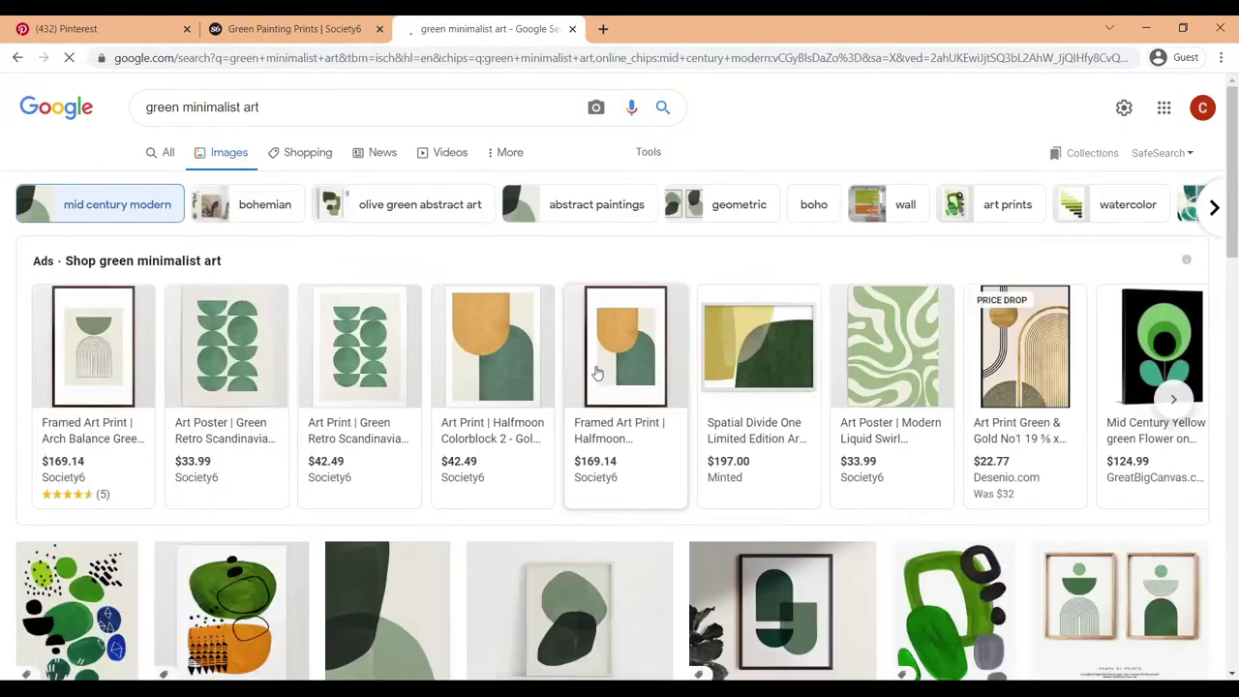
scroll(569, 375, down, 5)
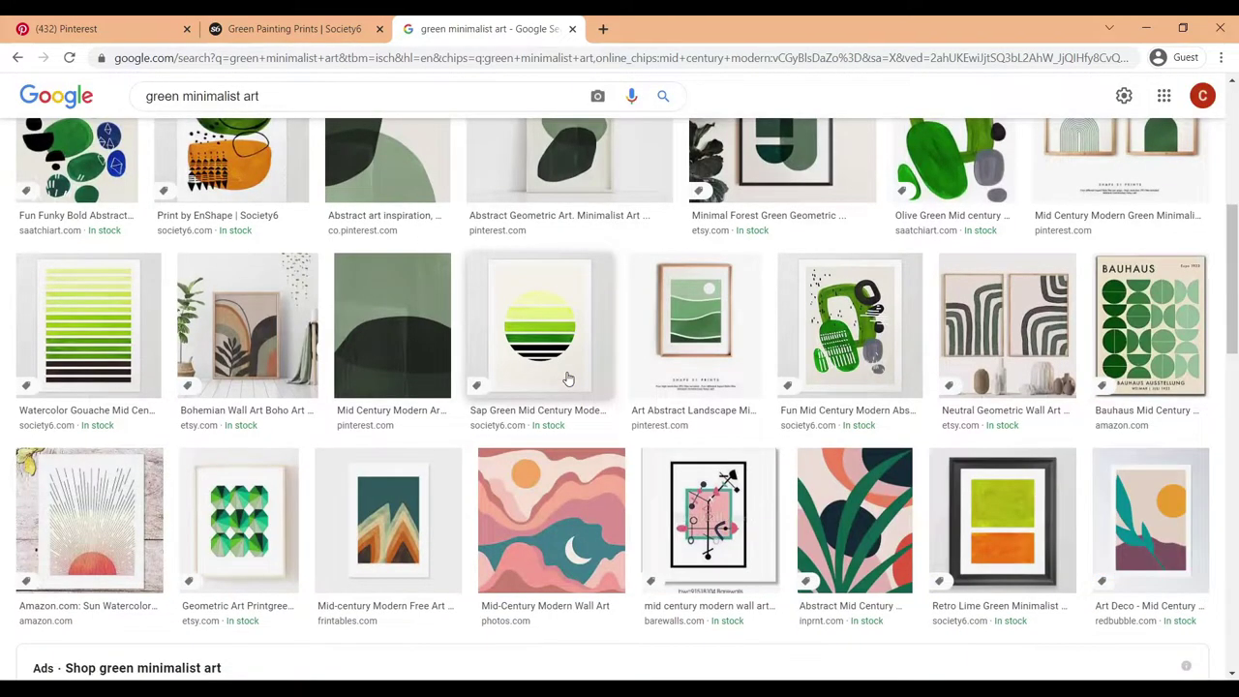
scroll(568, 379, down, 3)
key(alt+Left)
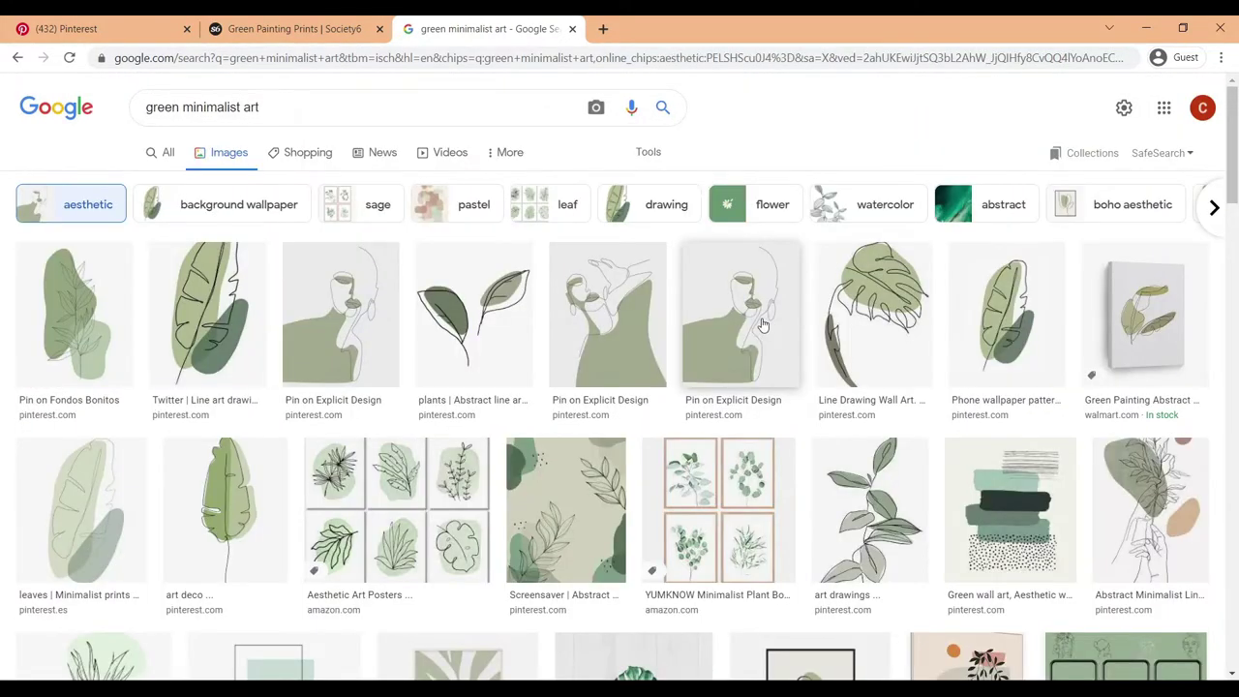
click(774, 321)
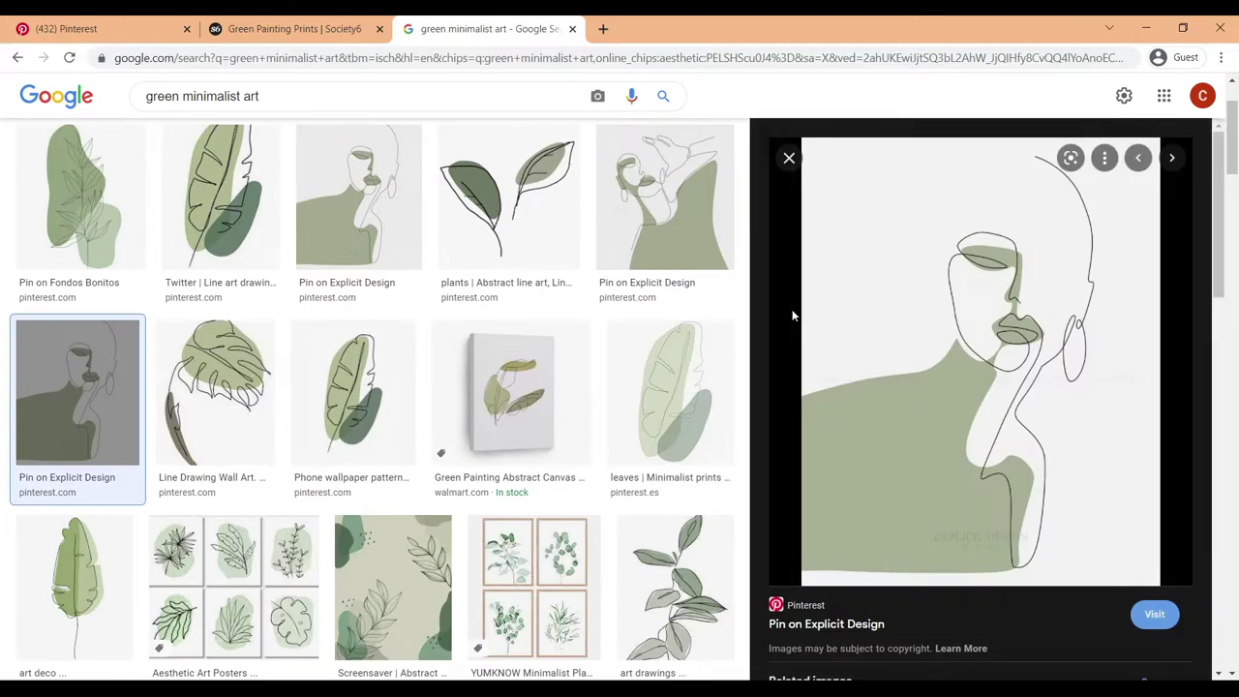
scroll(847, 311, down, 2)
scroll(848, 312, down, 3)
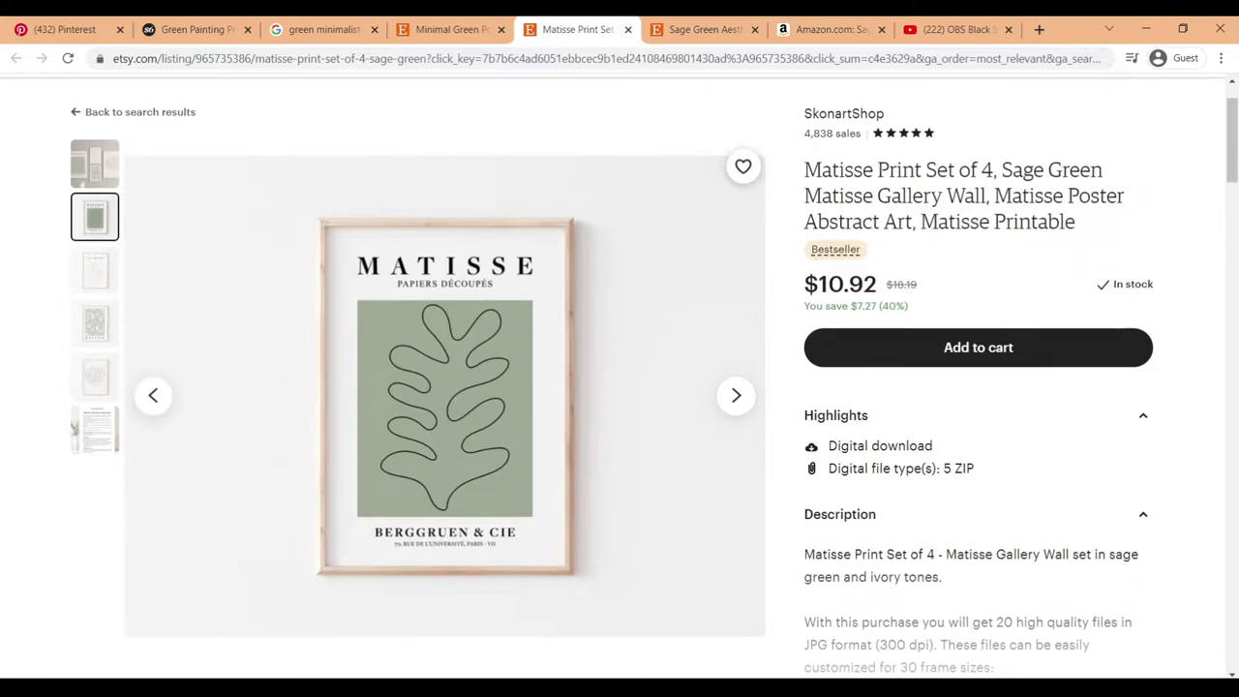
Launch Snipping Tool via Start search 'sn' and snip the framed Matisse print
key(super)
text(sn)
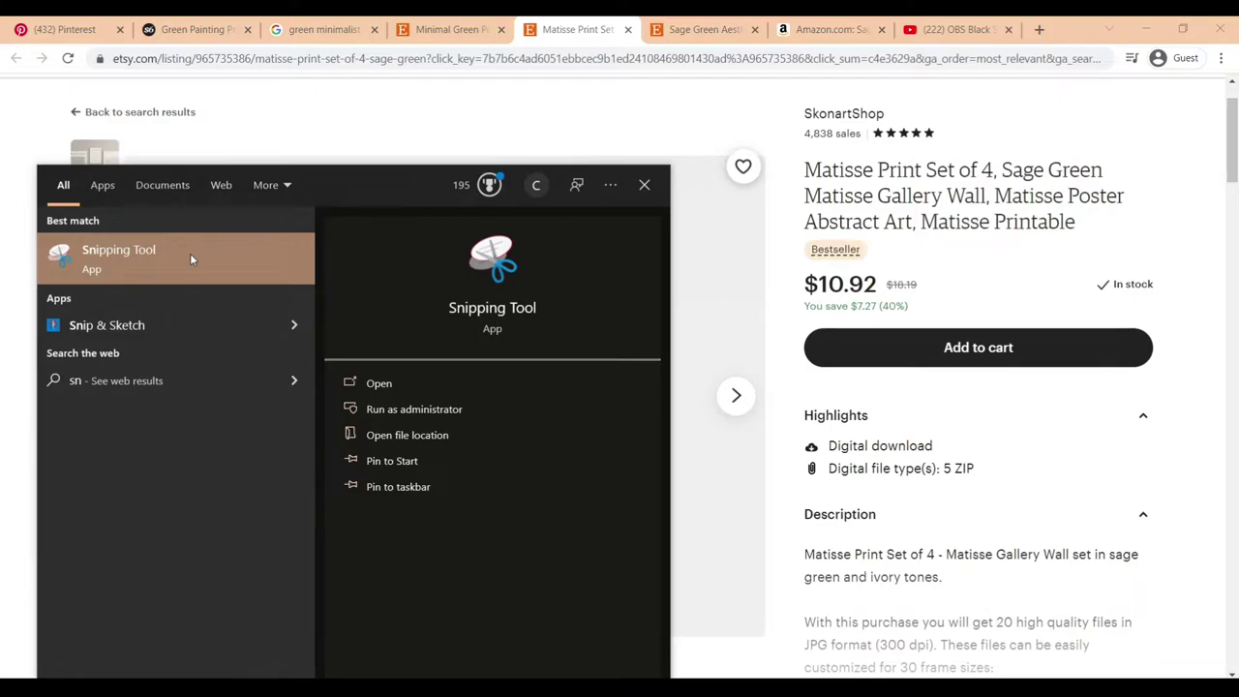
click(191, 259)
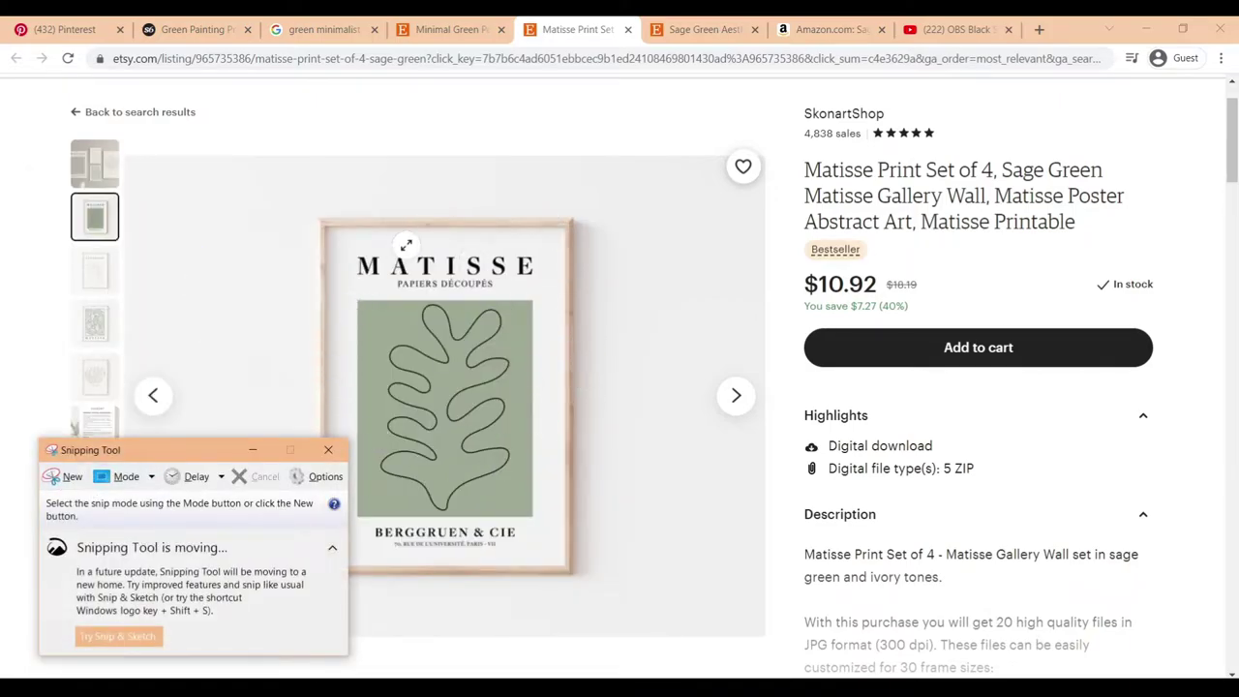
click(64, 478)
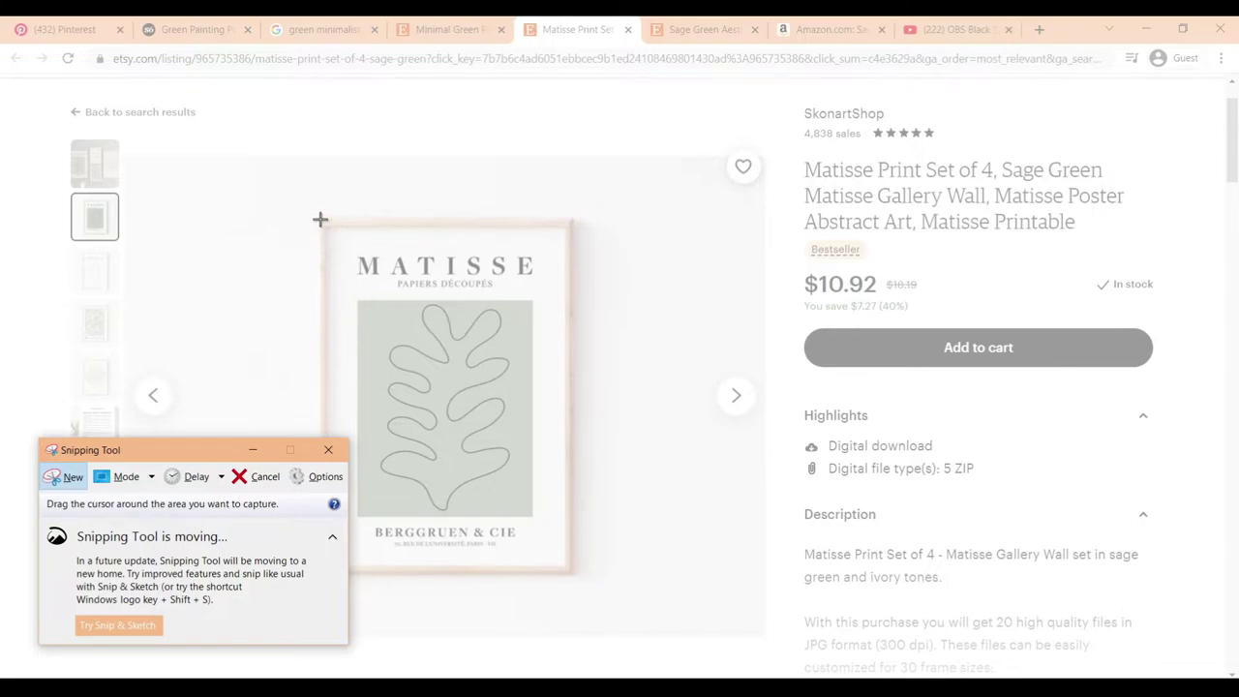
drag(321, 219, 571, 572)
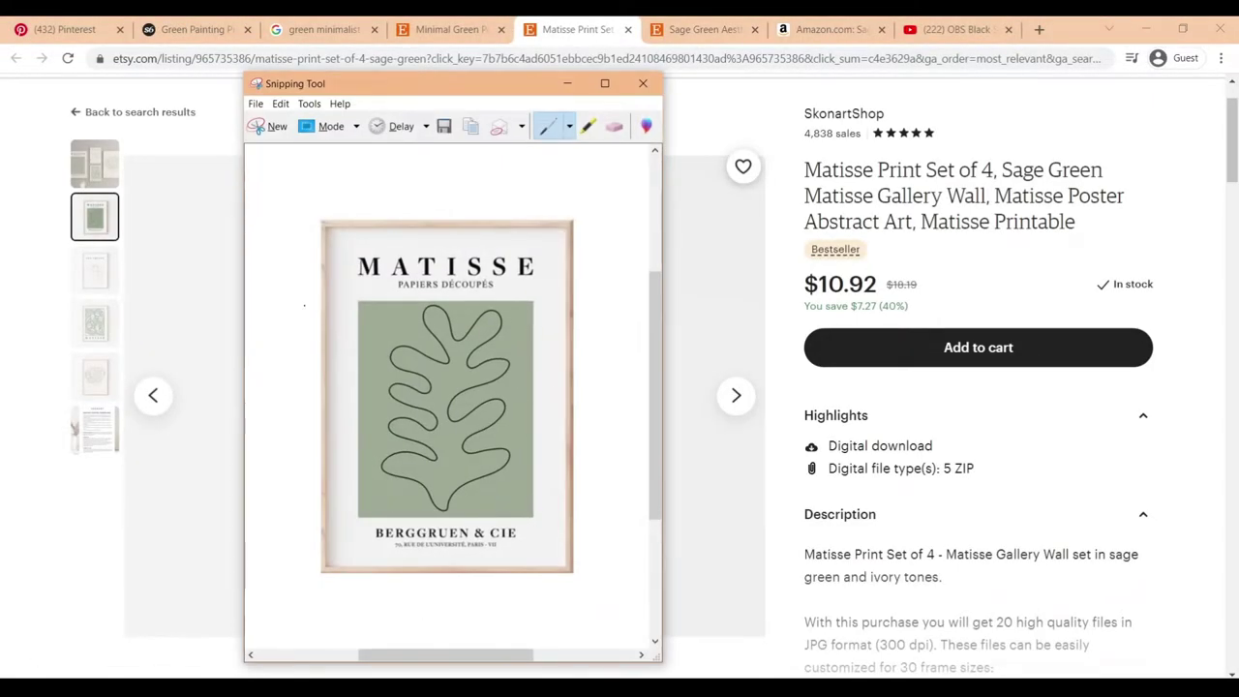
Save the snip as a PNG named 'green abstract' in Pictures\decals
right_click(386, 286)
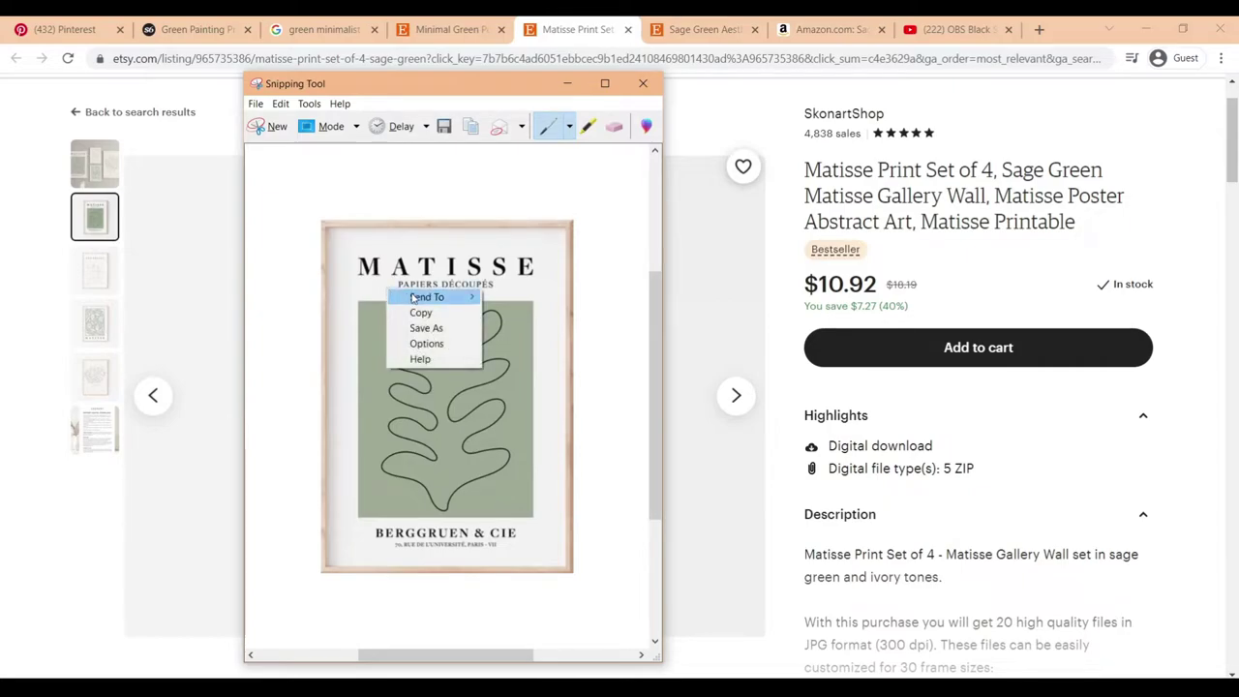
click(437, 330)
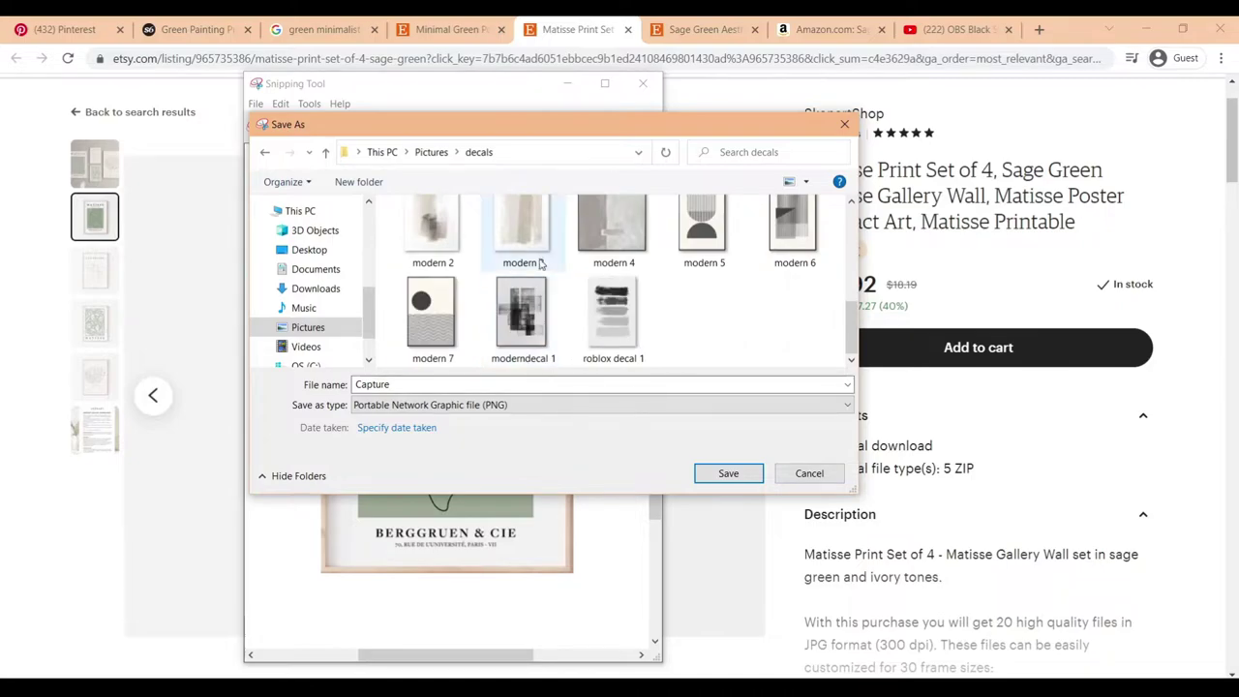
double_click(407, 387)
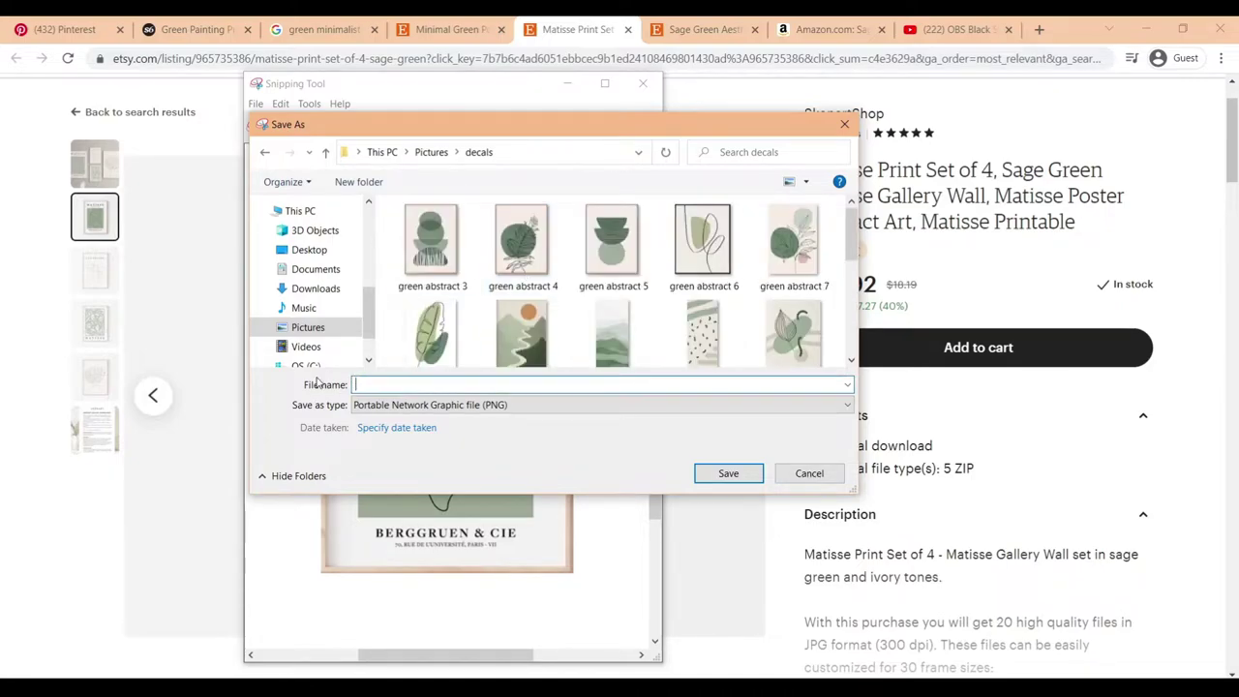
text(green abstract)
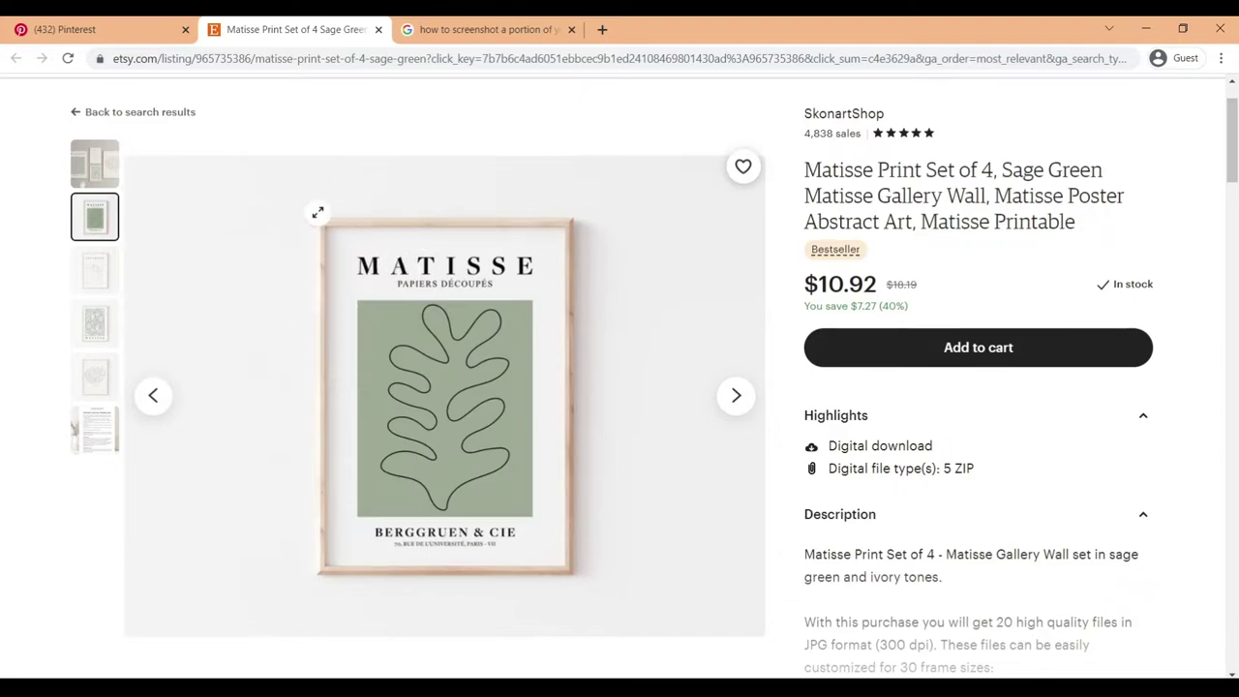
Search 'roblox' in a new tab, go to Create, and open the Decals upload page
click(602, 29)
text(roblox)
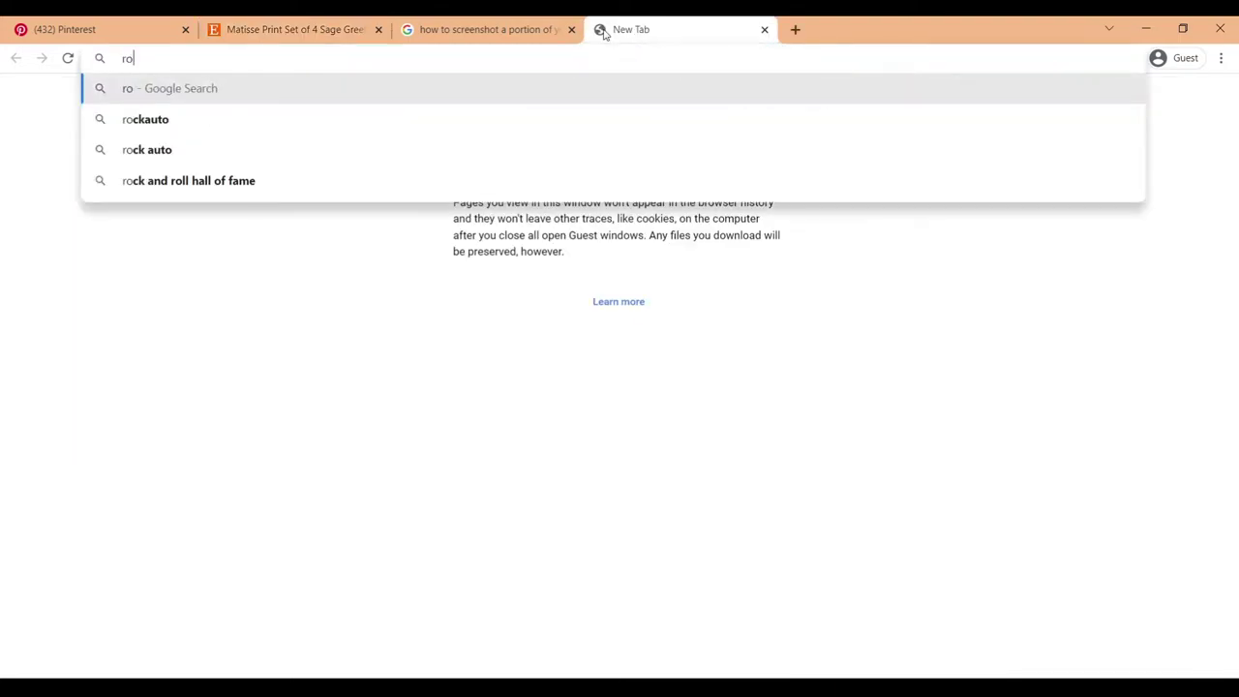
key(Return)
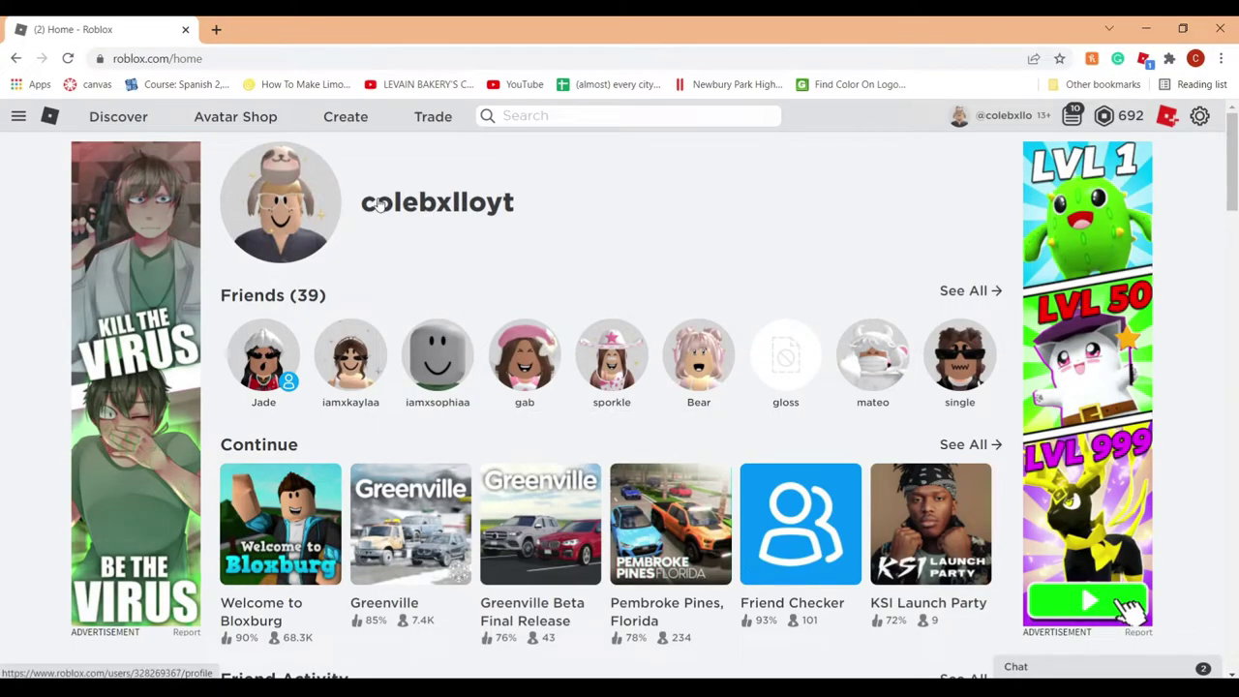
click(346, 119)
scroll(352, 329, down, 1)
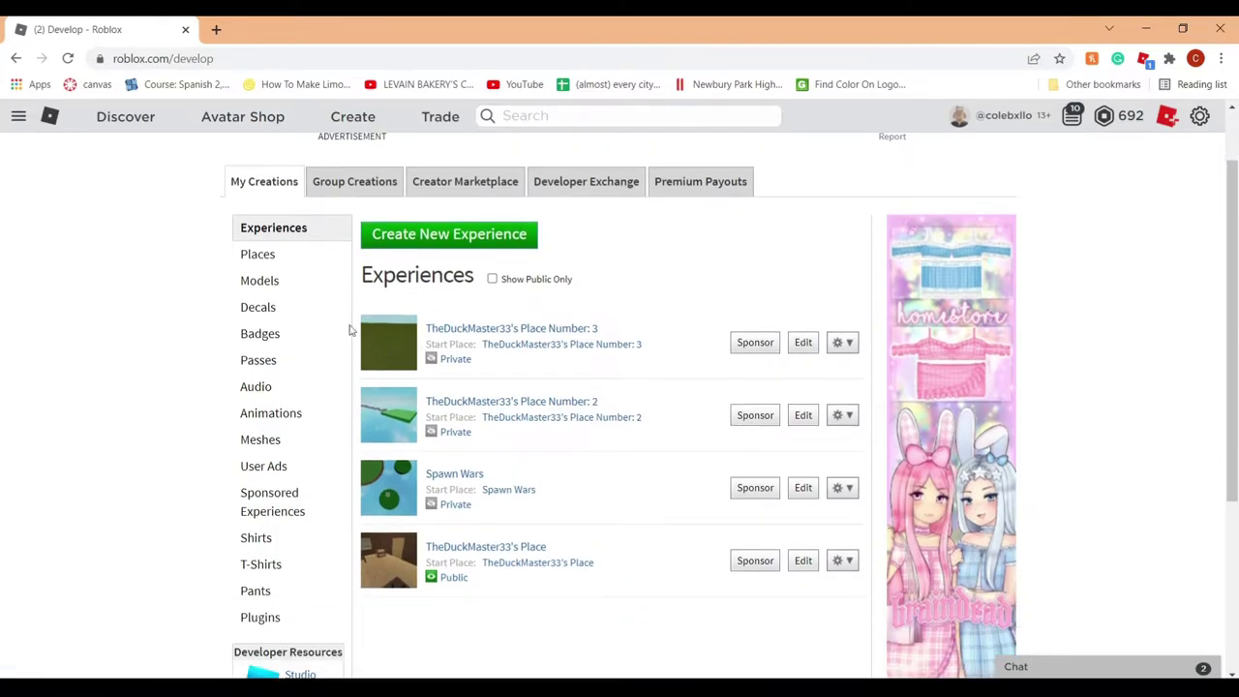
click(291, 310)
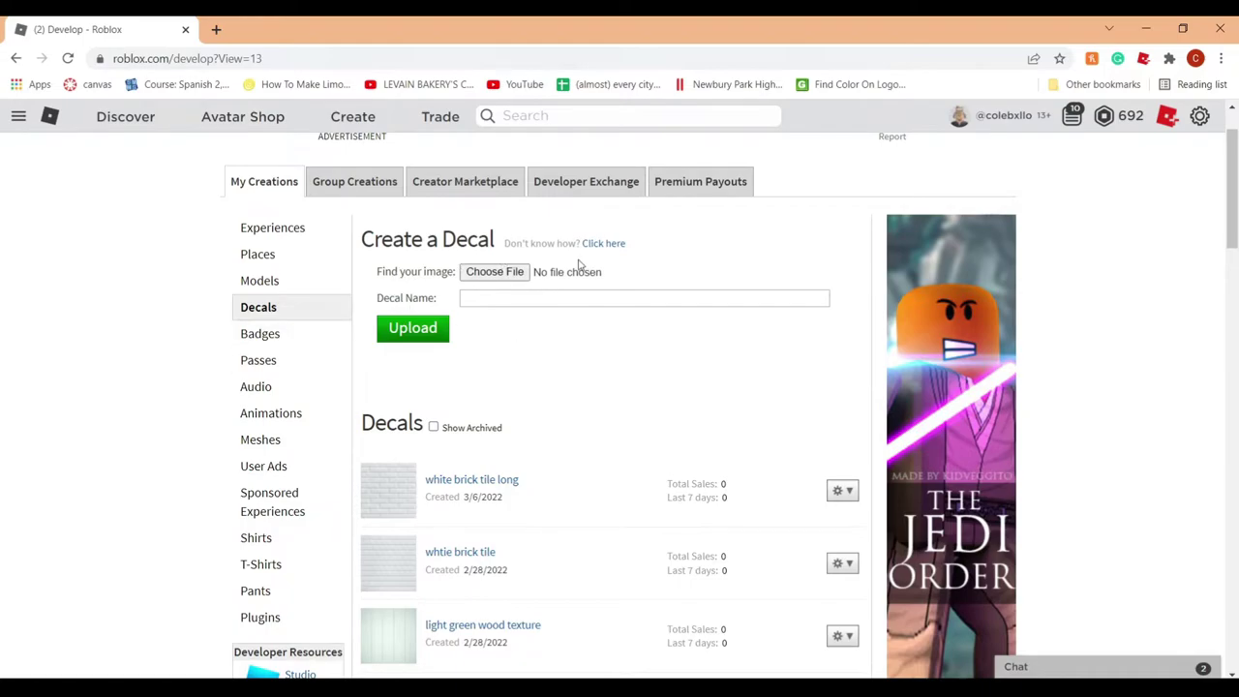
scroll(580, 246, down, 6)
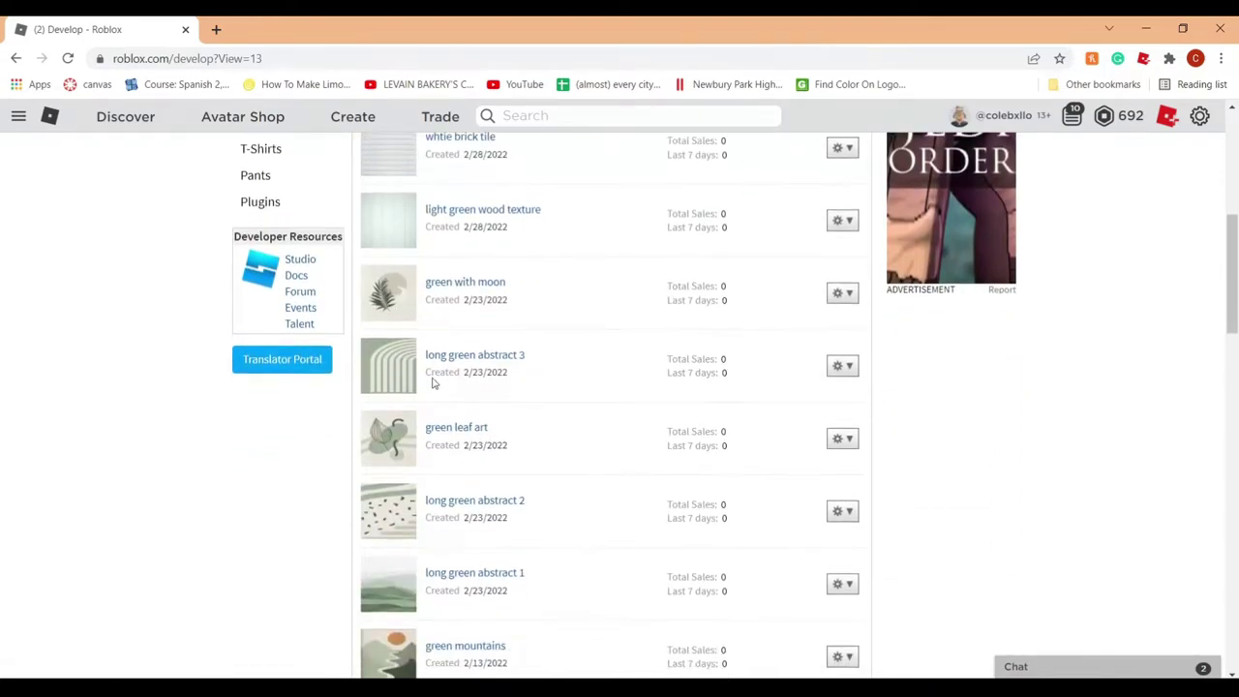
scroll(497, 484, down, 9)
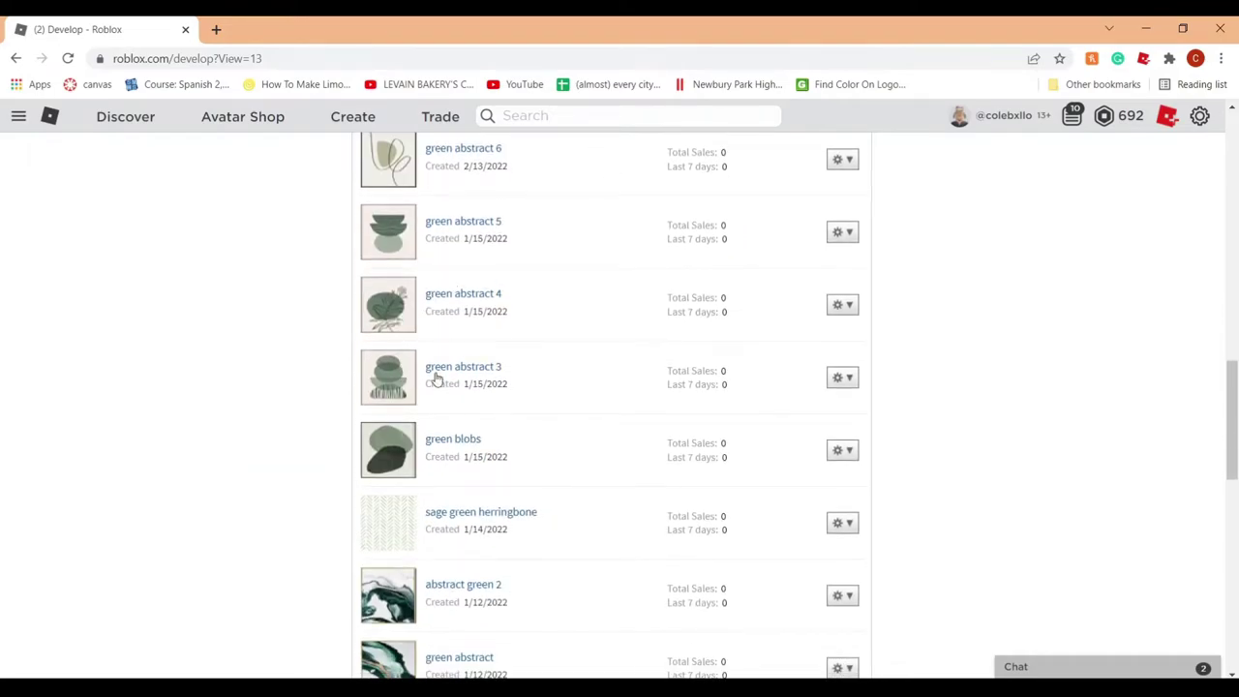
scroll(547, 286, up, 15)
Upload green abstract 15 as the 'matisse' decal and open its library page
click(474, 354)
scroll(379, 219, down, 3)
scroll(379, 218, up, 1)
click(368, 146)
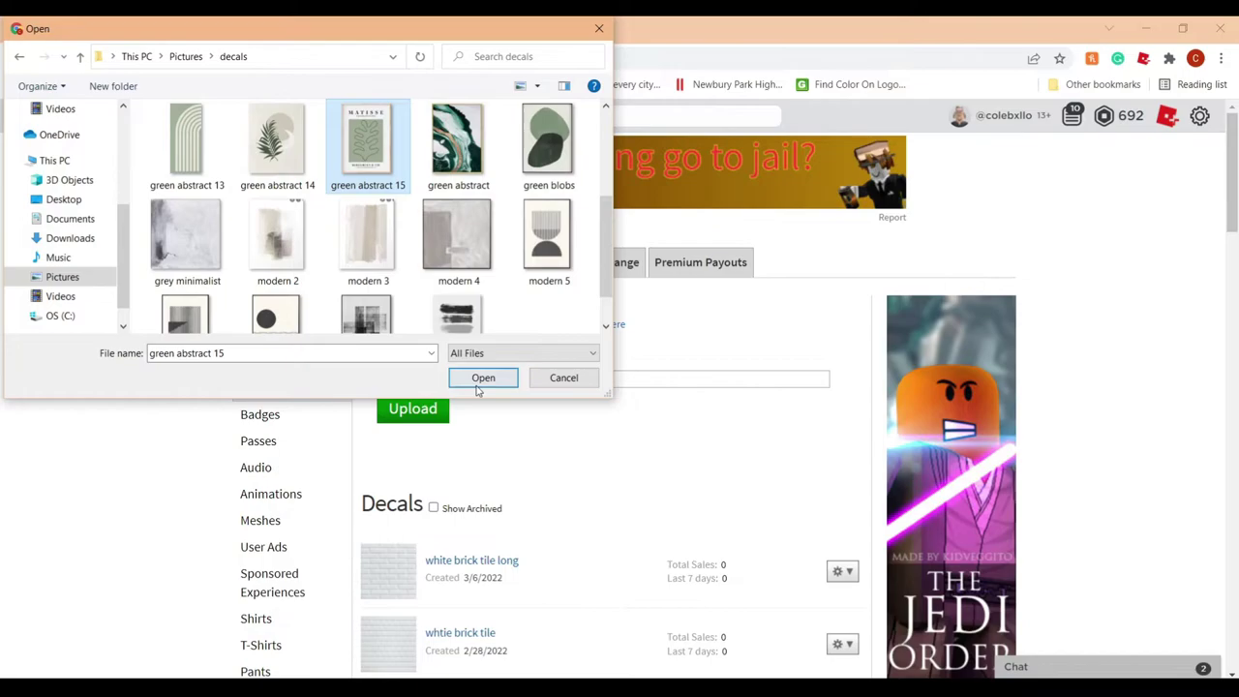
click(480, 380)
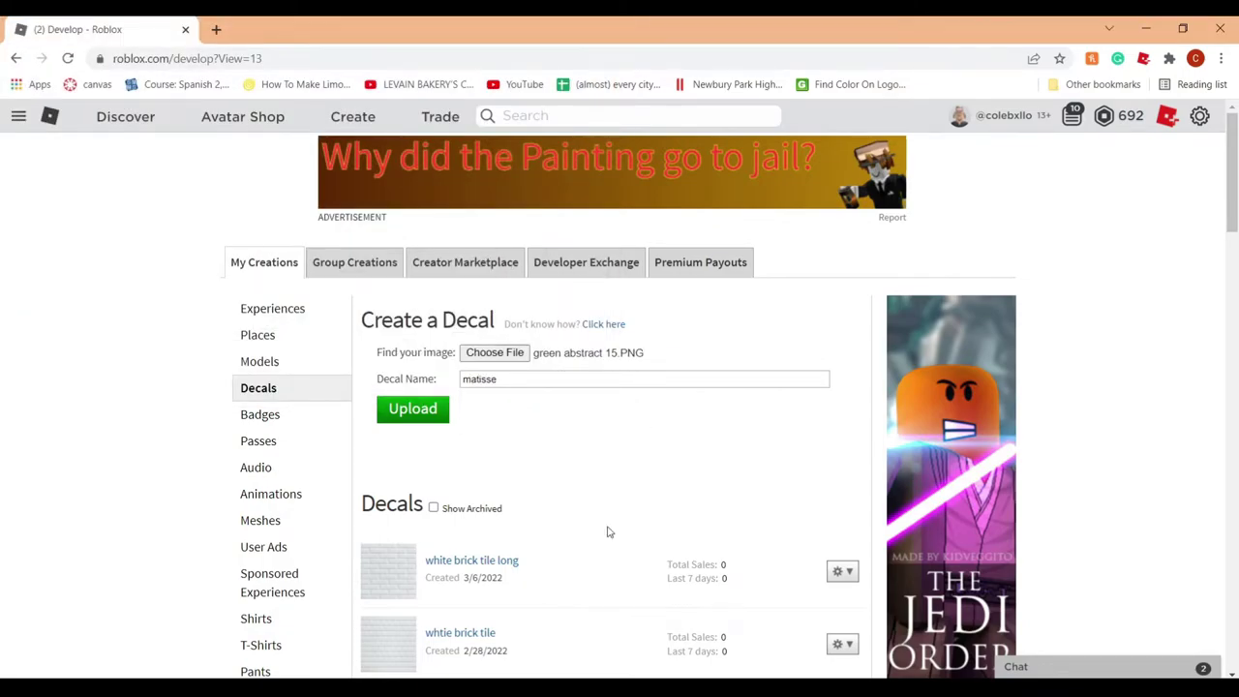
click(444, 411)
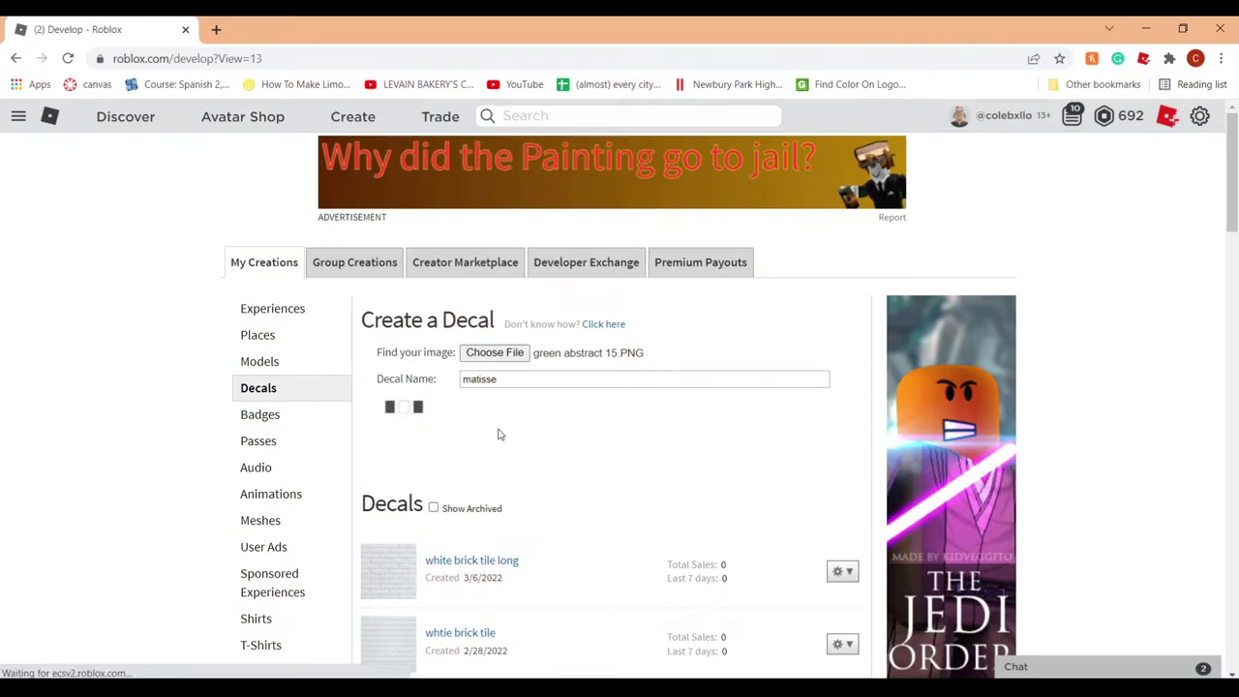
scroll(523, 373, down, 3)
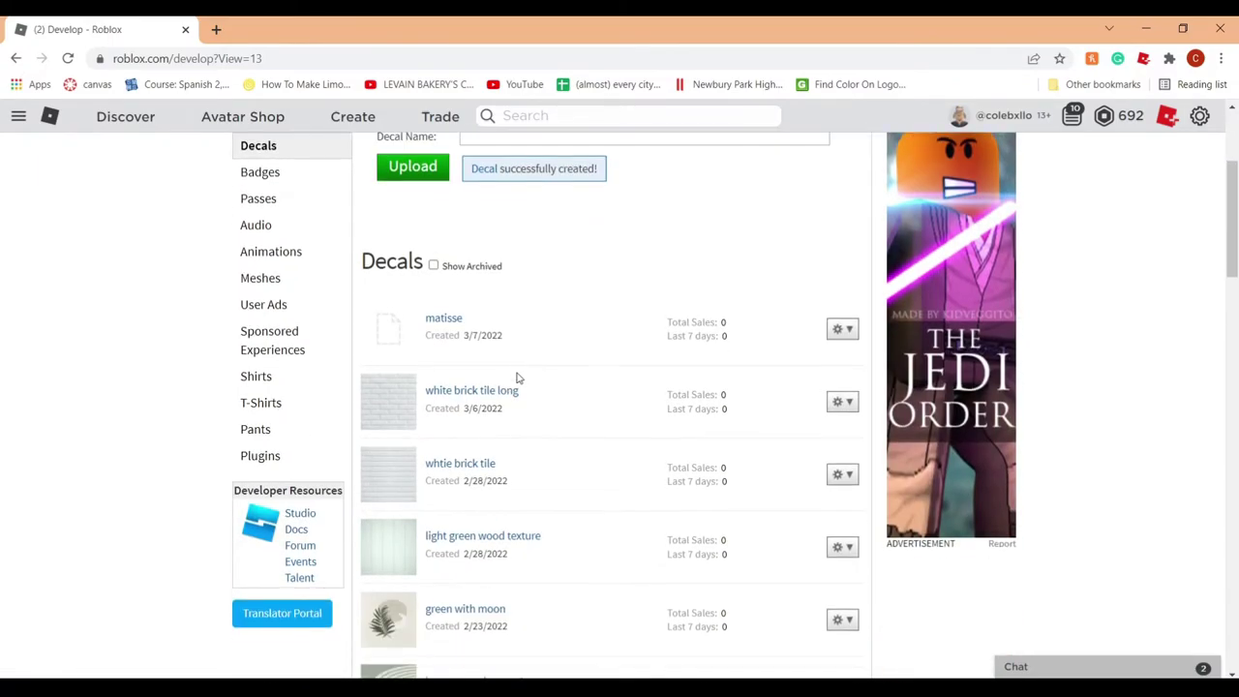
click(442, 320)
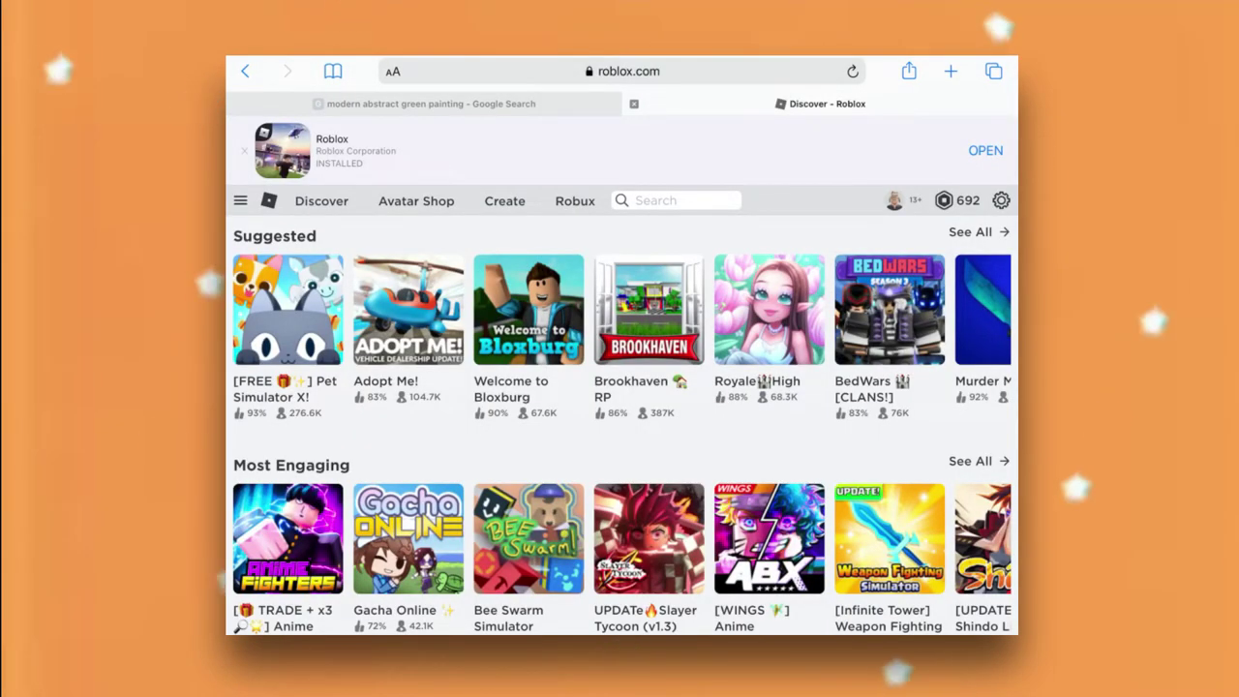
Switch Safari to the desktop site, open Create, and pick a Photo Library image for a decal
click(392, 71)
click(379, 213)
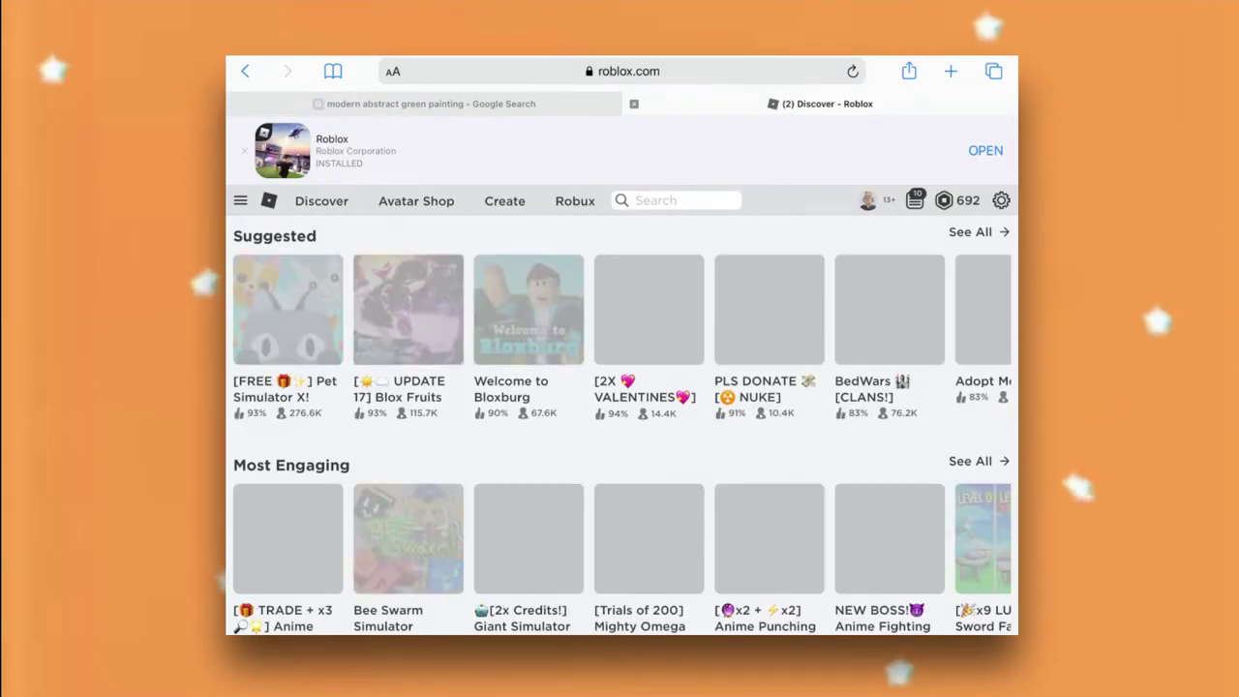
click(504, 200)
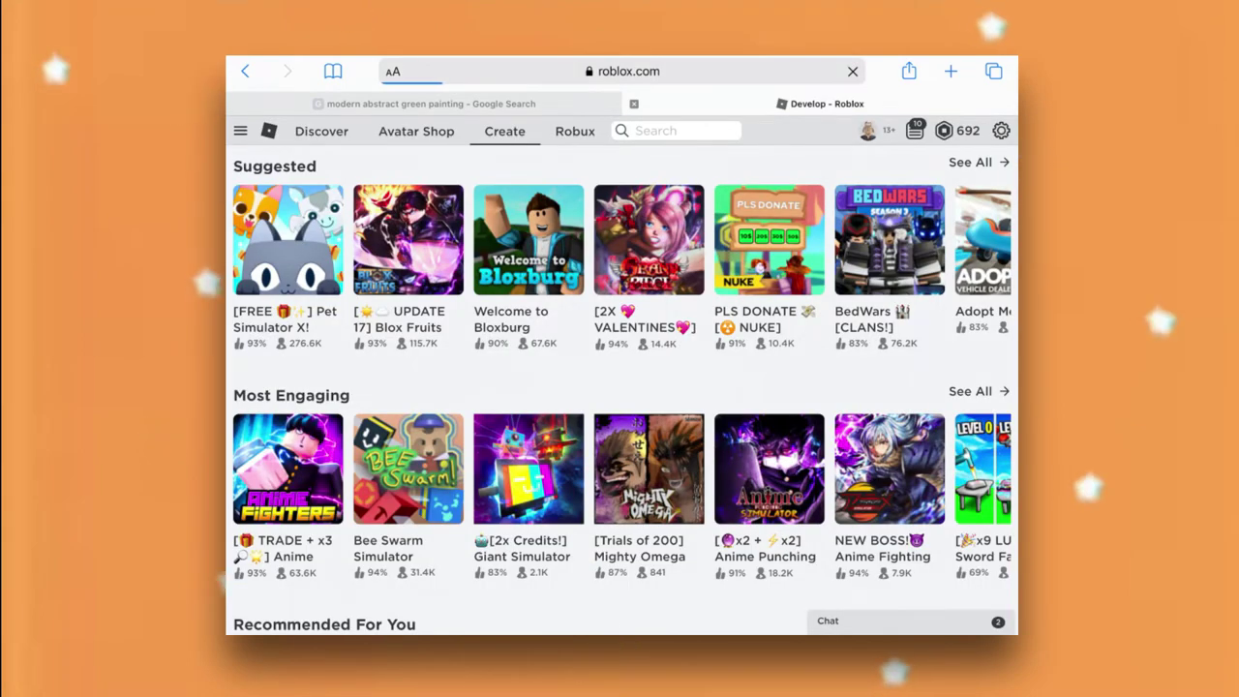
scroll(620, 387, down, 2)
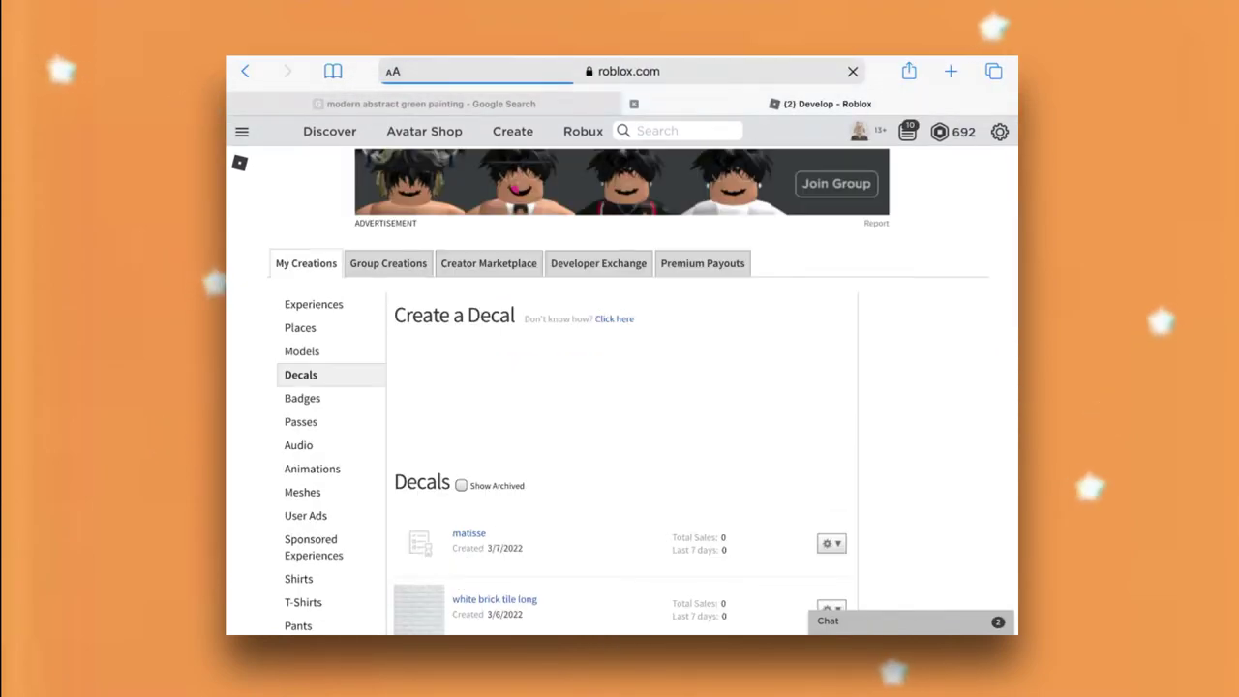
click(515, 415)
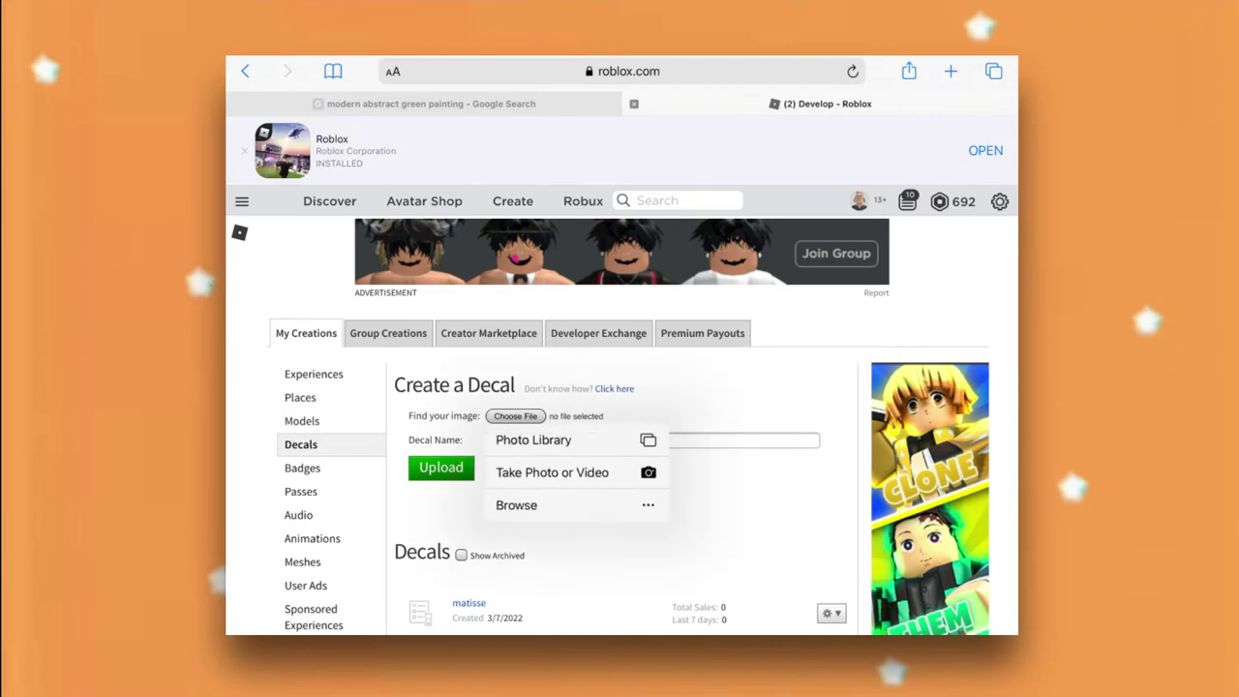
click(525, 440)
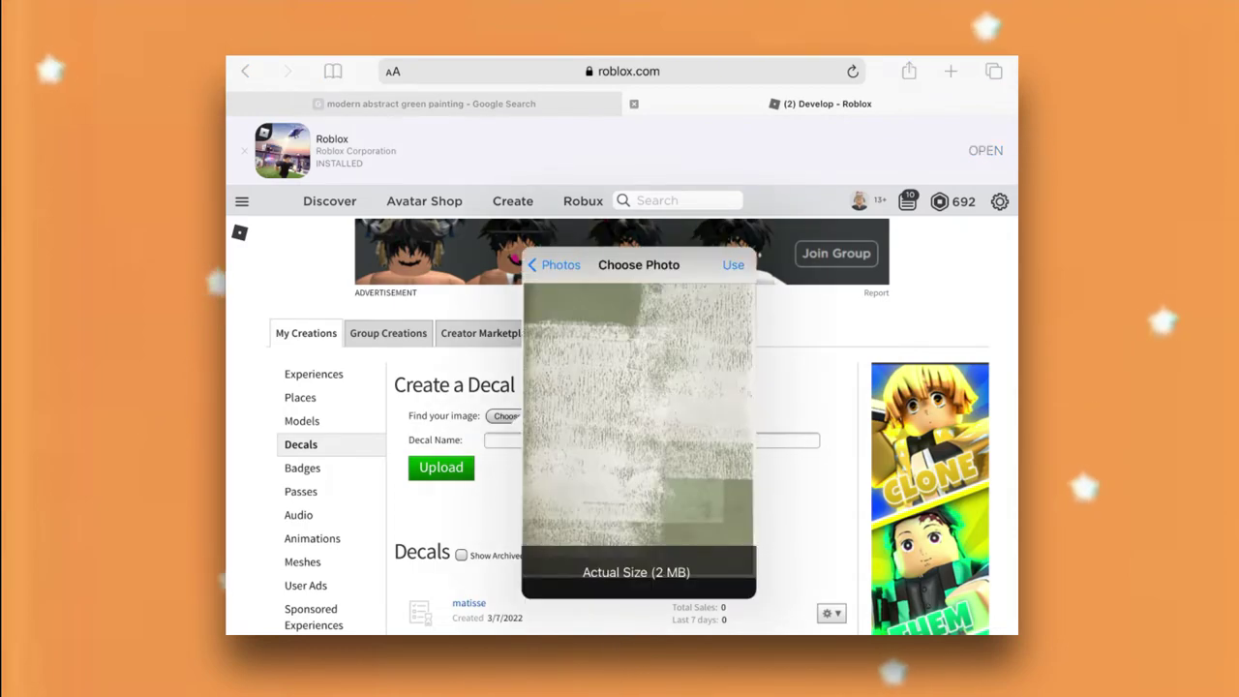
click(733, 264)
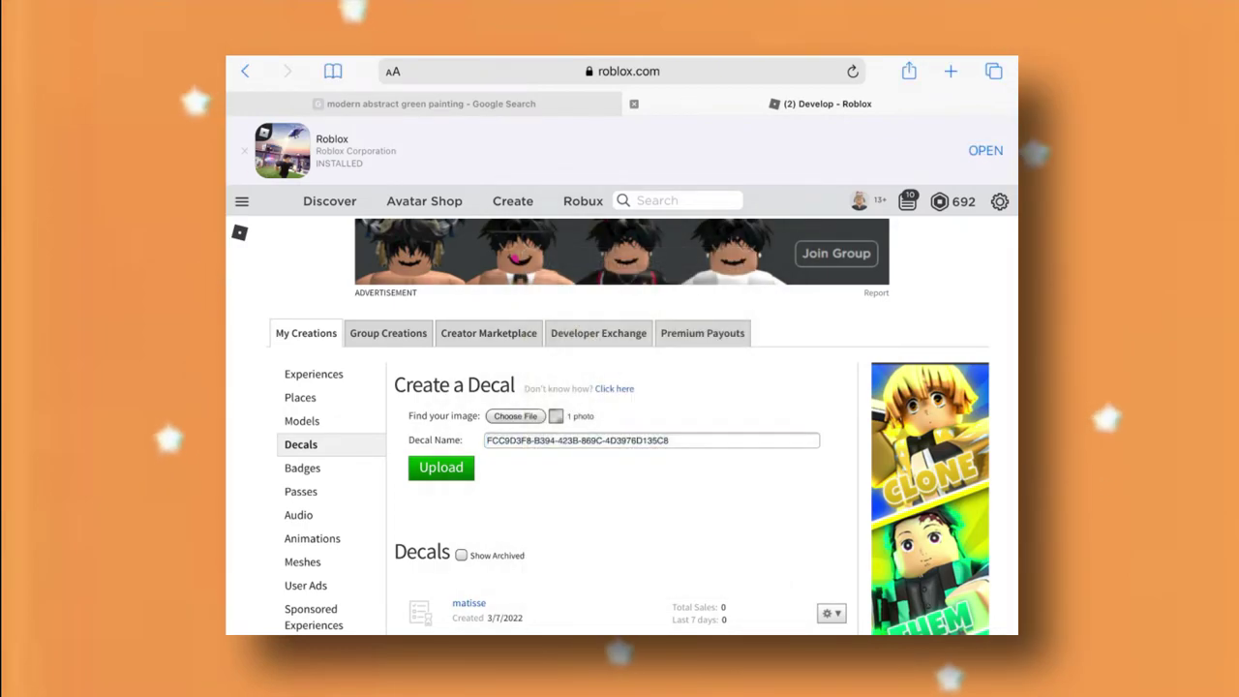
Name the decal 'Green with white paint strokes', upload it, and copy the matisse decal ID
click(651, 439)
key(BackSpace)
text(Gre)
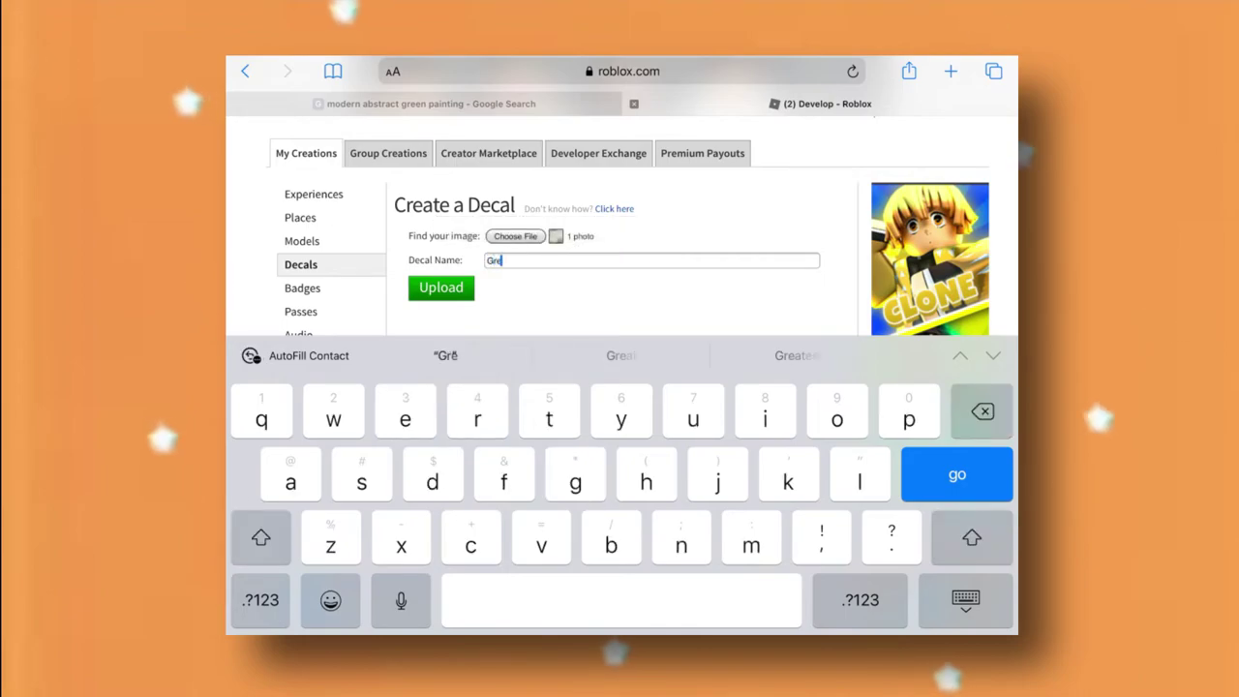
text(en paint stokes)
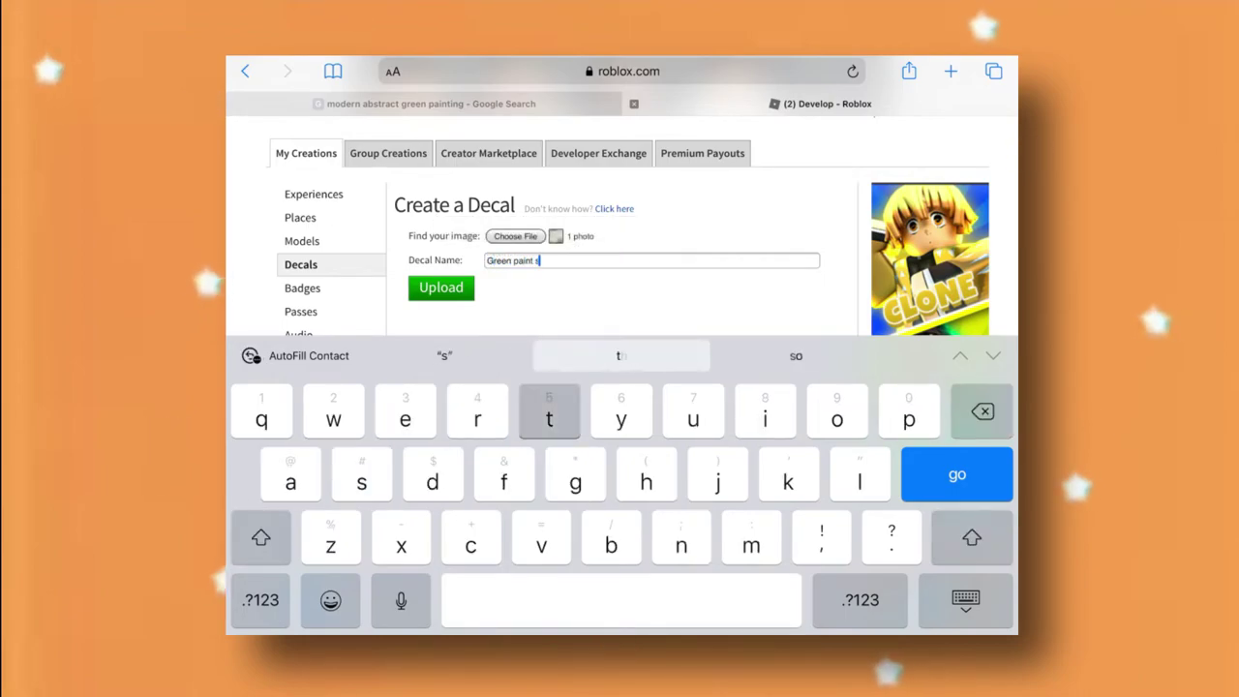
key(BackSpace)
key(BackSpace)
key(BackSpace)
key(BackSpace)
key(BackSpace)
key(BackSpace)
key(BackSpace)
key(BackSpace)
key(BackSpace)
key(BackSpace)
key(BackSpace)
key(BackSpace)
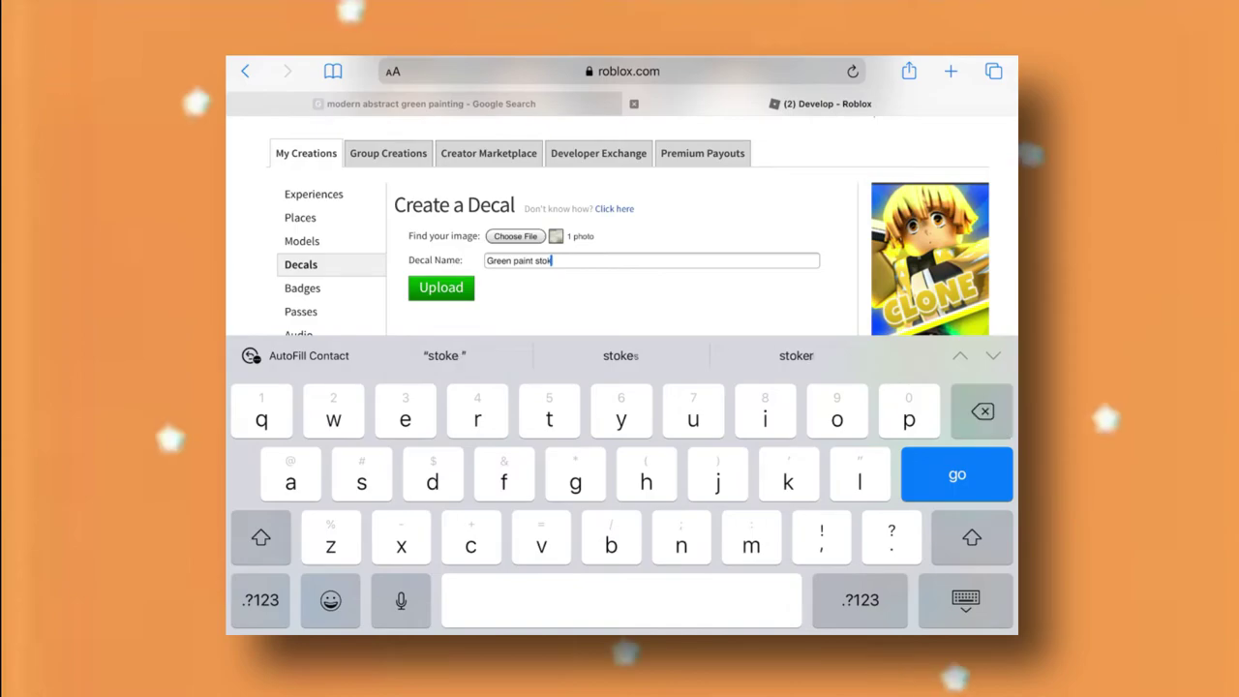
text(with white paint strokes)
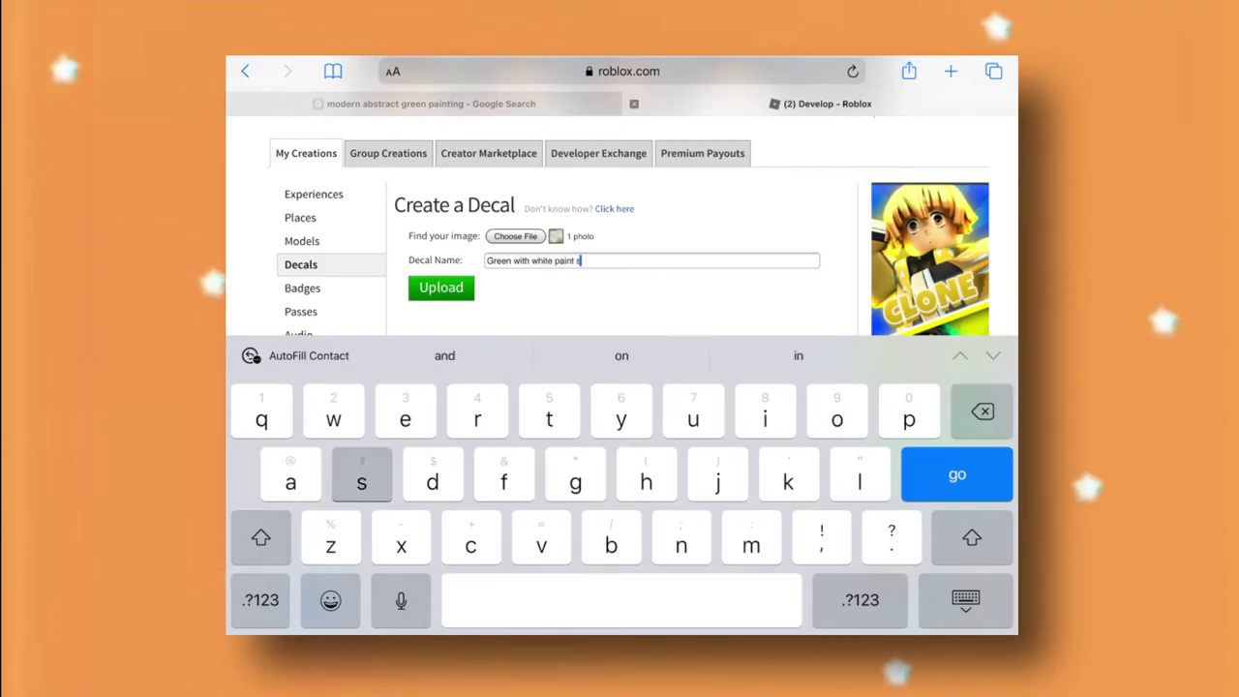
key(Return)
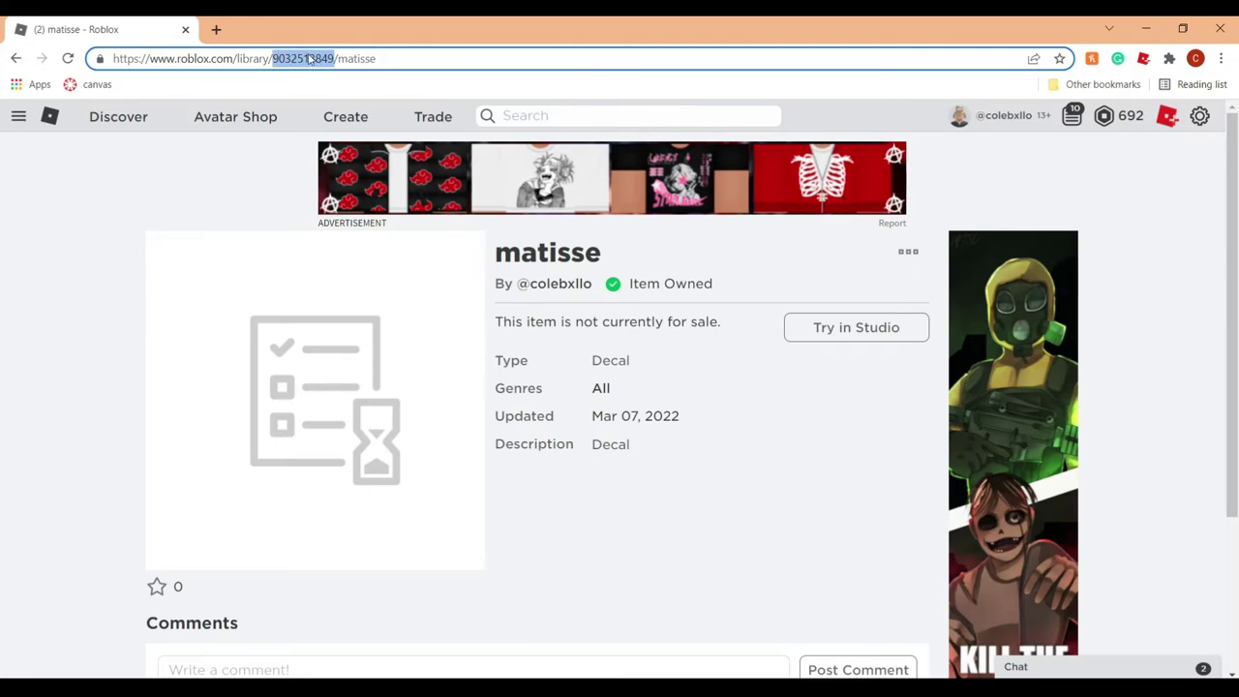
right_click(308, 60)
click(364, 166)
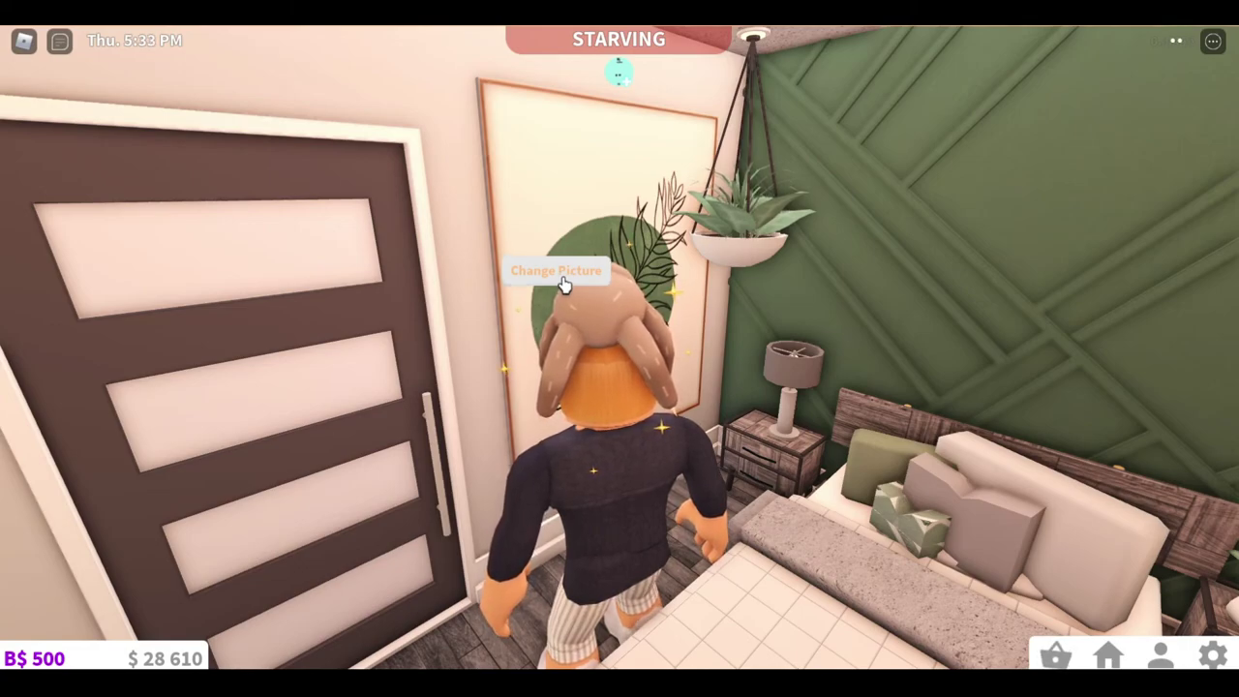
Apply the matisse decal ID to the bedroom wall frame and walk around to view it
click(563, 281)
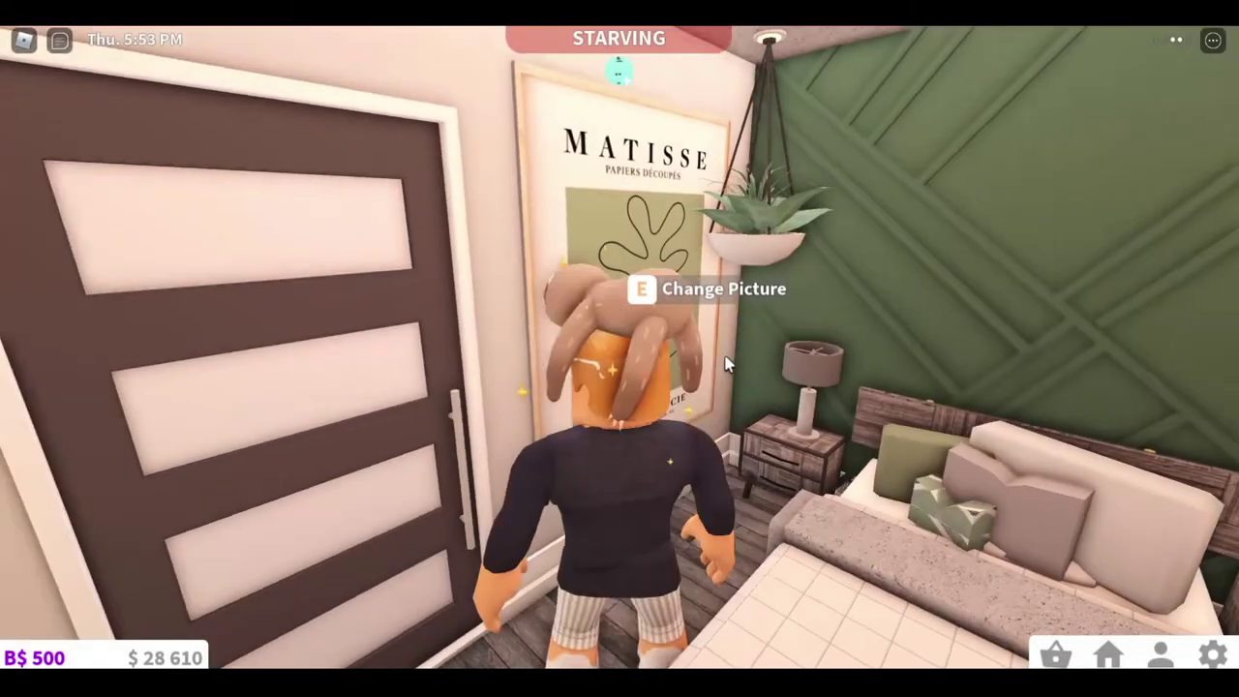
key(w)
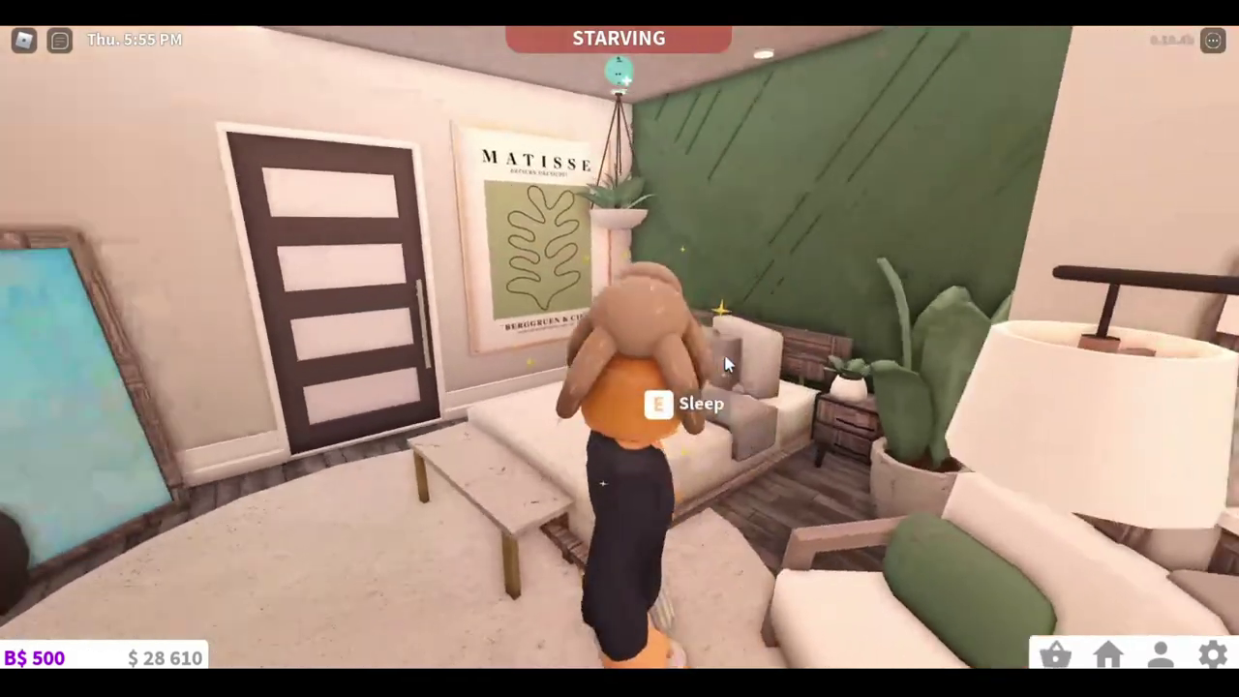
key(s)
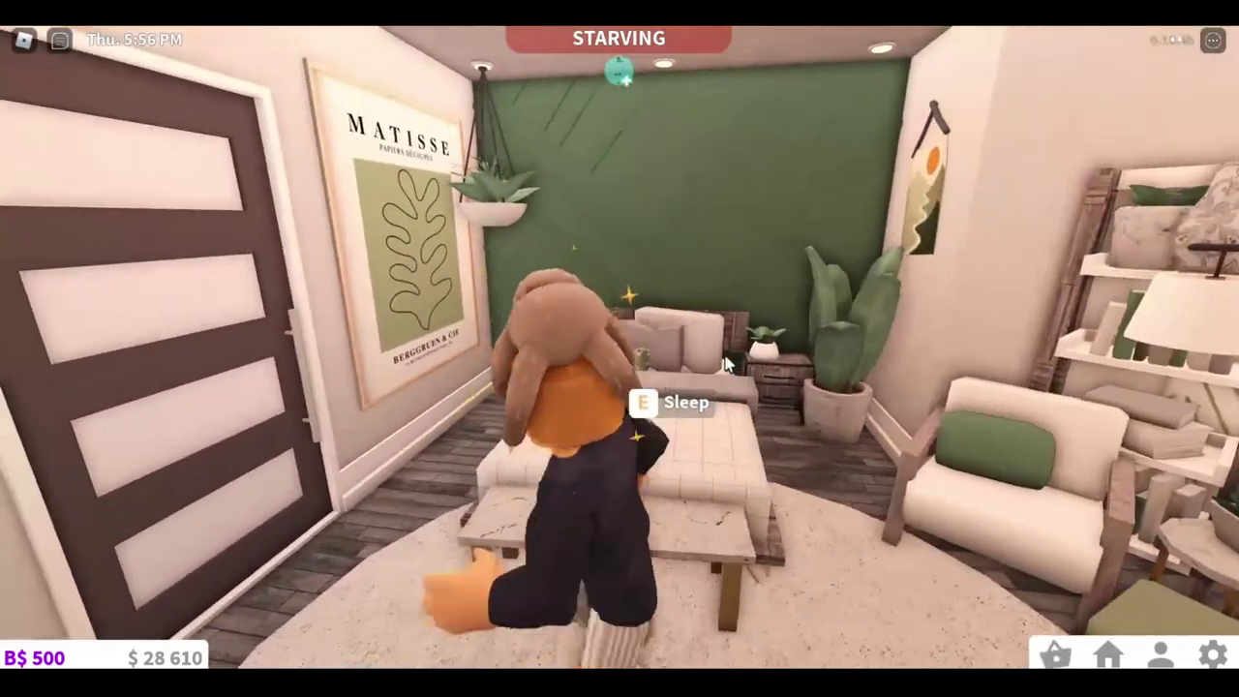